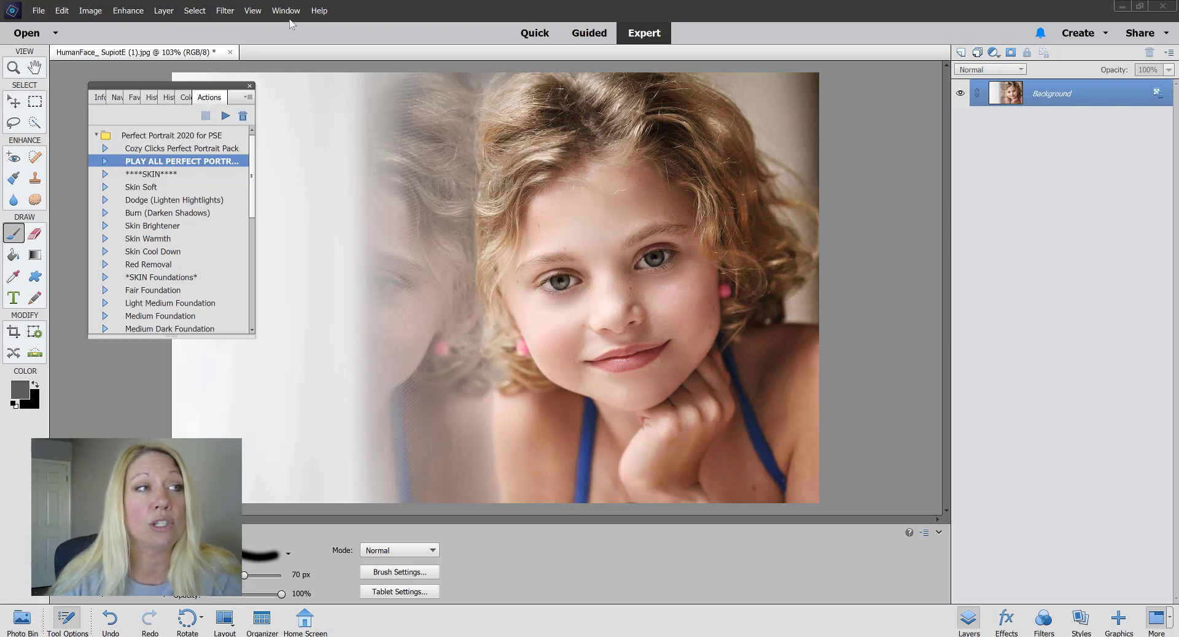
# Step: Play the PLAY ALL PERFECT PORTRAIT action from the Actions panel options list
pyautogui.click(247, 97)
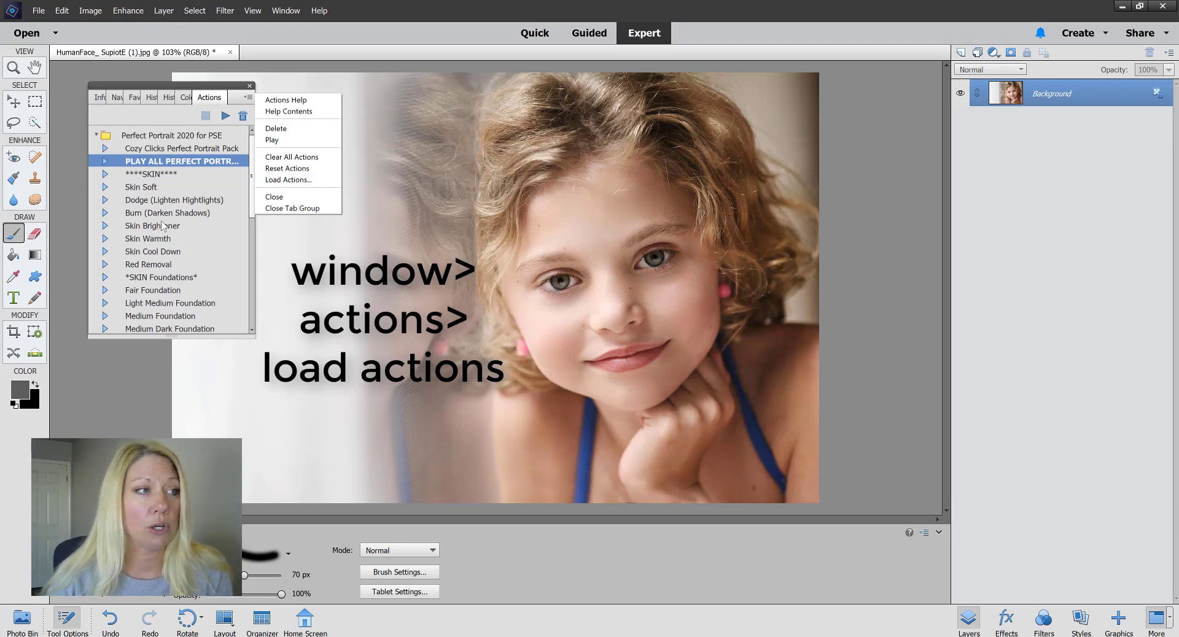
pyautogui.click(162, 164)
pyautogui.click(225, 116)
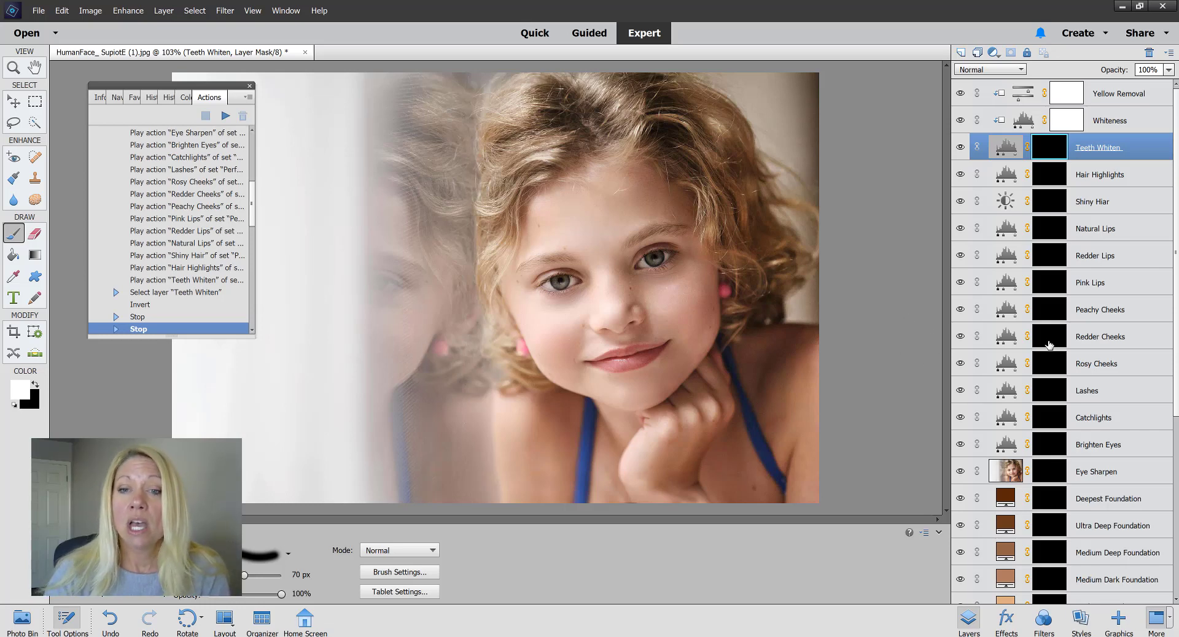
# Step: Scroll to the bottom of the Layers panel and select the Skin Soft layer's mask
pyautogui.scroll(-5, 1050, 350)
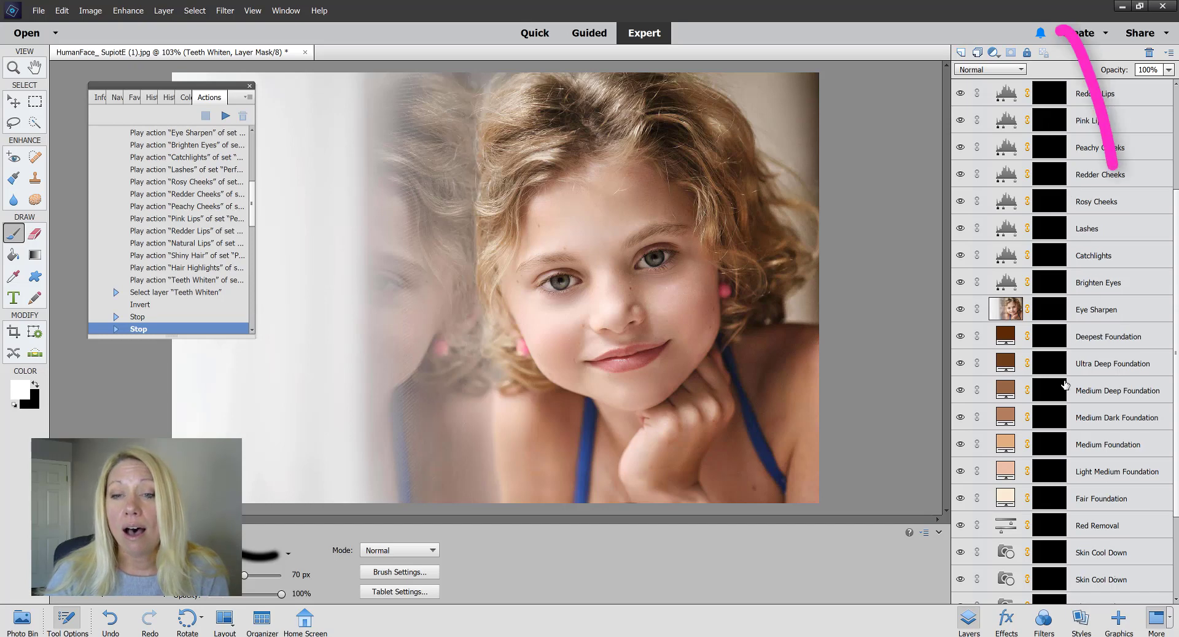
pyautogui.scroll(-5, 1055, 539)
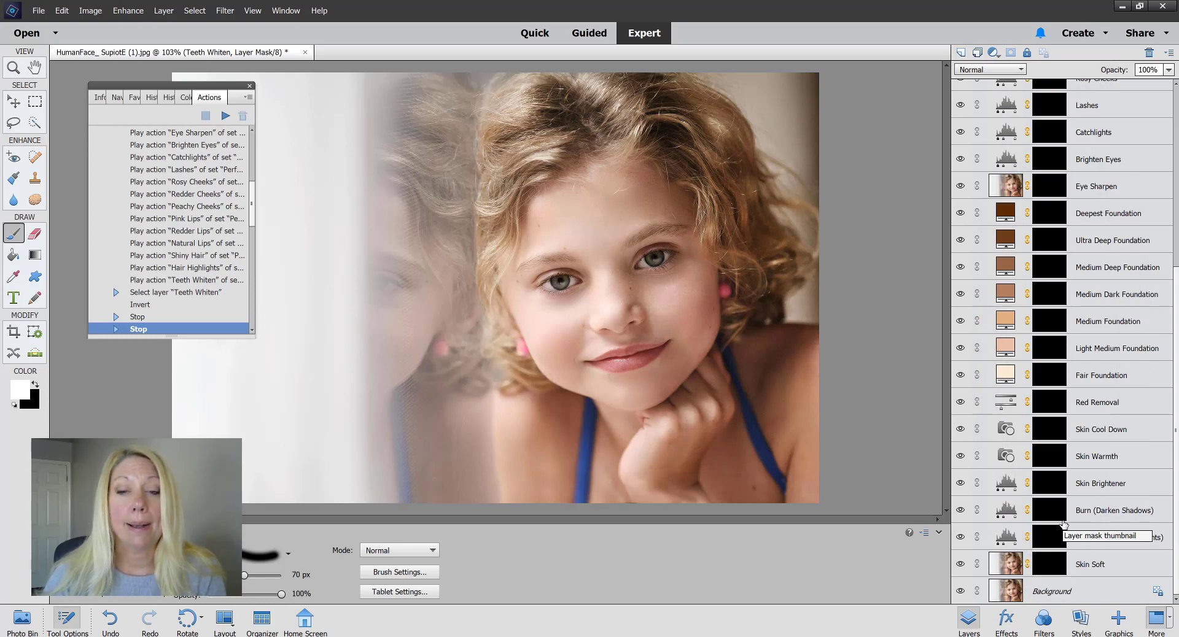
pyautogui.click(1054, 566)
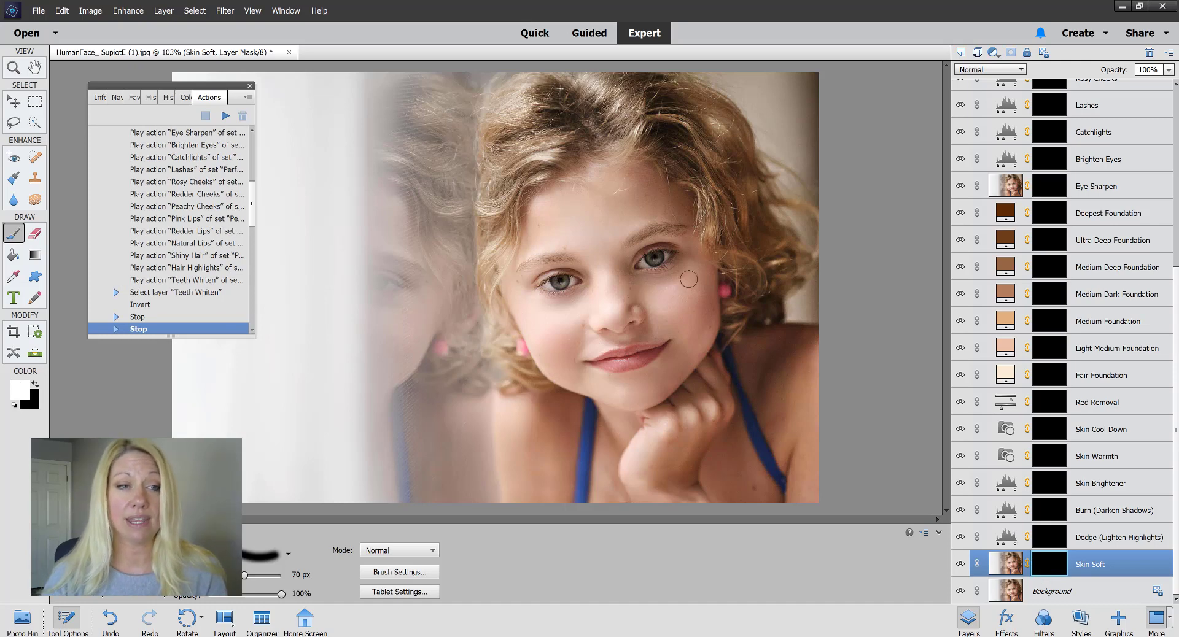
# Step: Paint the Skin Soft mask over forehead, cheek, chin and jaw at 100 px, then set 63% opacity
pyautogui.moveTo(688, 278)
pyautogui.mouseDown()
pyautogui.moveTo(672, 313)
pyautogui.moveTo(682, 307)
pyautogui.moveTo(698, 328)
pyautogui.moveTo(626, 295)
pyautogui.mouseUp()
pyautogui.press(']')
pyautogui.press(']')
pyautogui.press(']')
pyautogui.press(']')
pyautogui.press(']')
pyautogui.press(']')
pyautogui.press(']')
pyautogui.press(']')
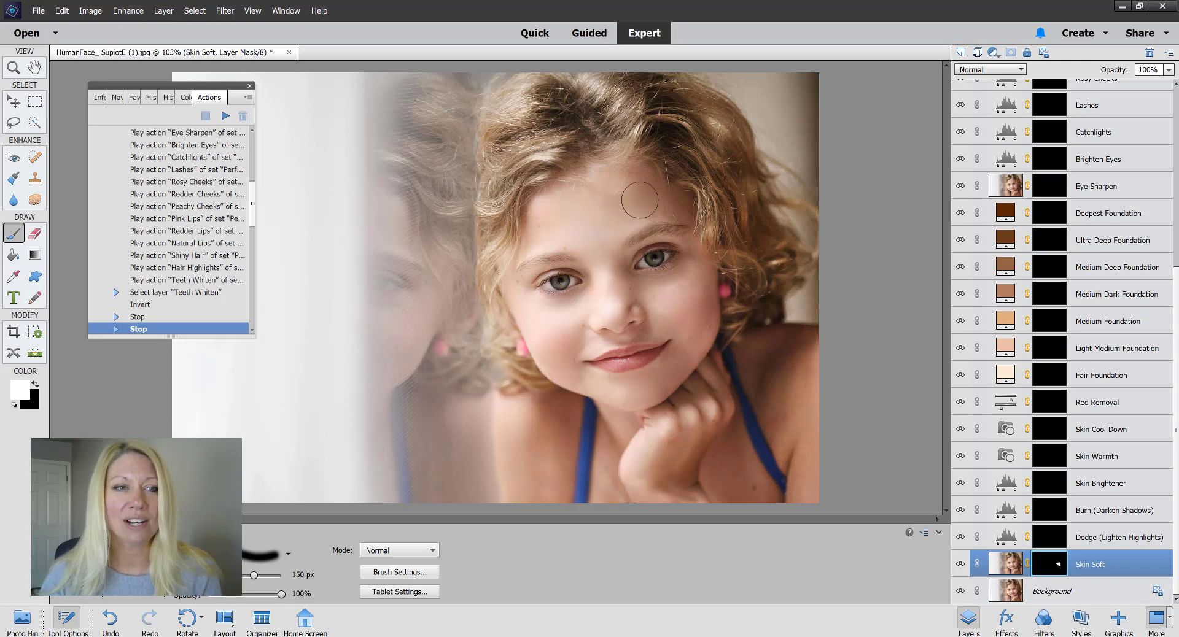
pyautogui.moveTo(556, 315)
pyautogui.mouseDown()
pyautogui.moveTo(554, 348)
pyautogui.moveTo(564, 366)
pyautogui.moveTo(574, 318)
pyautogui.moveTo(614, 299)
pyautogui.moveTo(601, 248)
pyautogui.moveTo(564, 231)
pyautogui.mouseUp()
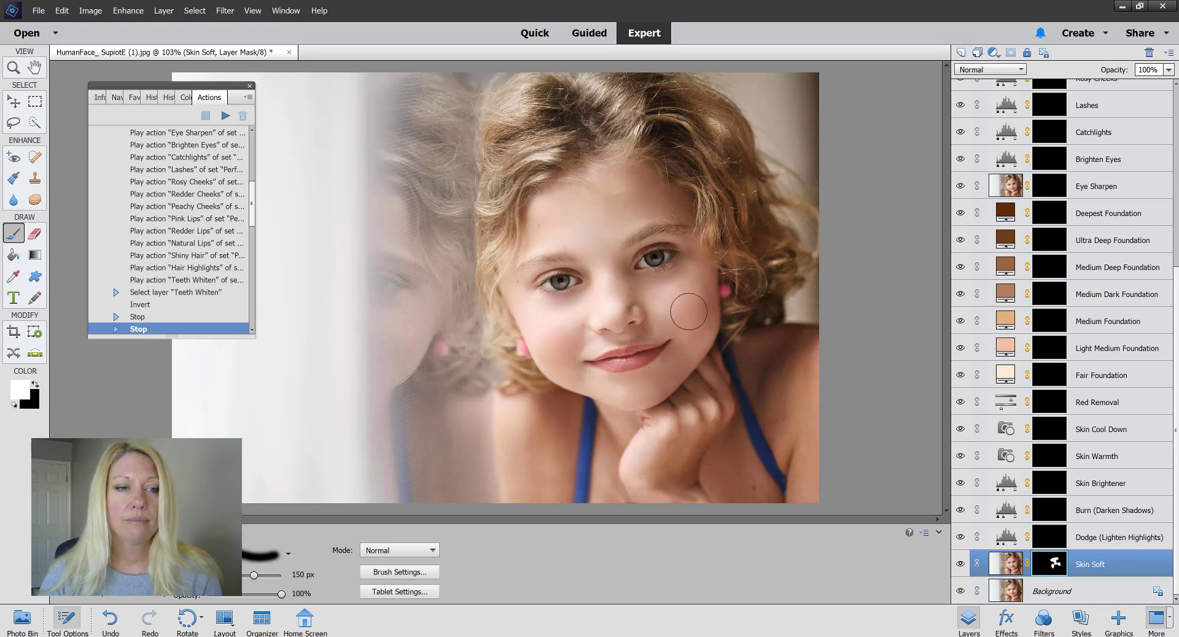
pyautogui.press('[')
pyautogui.press('[')
pyautogui.press('[')
pyautogui.press('[')
pyautogui.press('[')
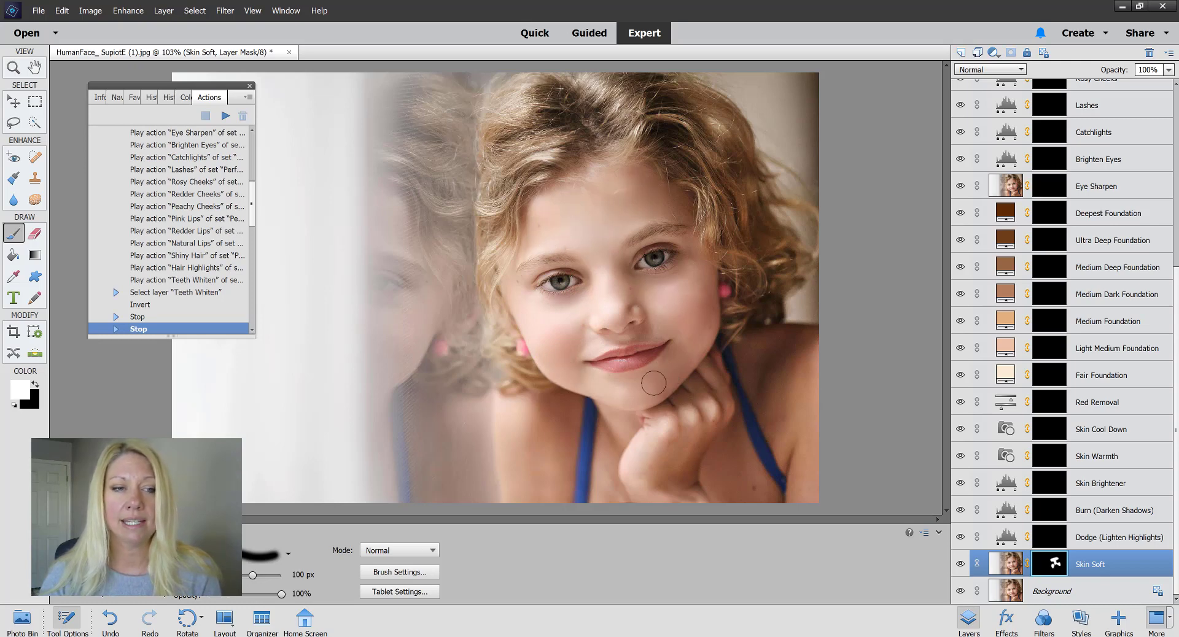
pyautogui.moveTo(653, 383)
pyautogui.mouseDown()
pyautogui.moveTo(688, 349)
pyautogui.moveTo(754, 440)
pyautogui.mouseUp()
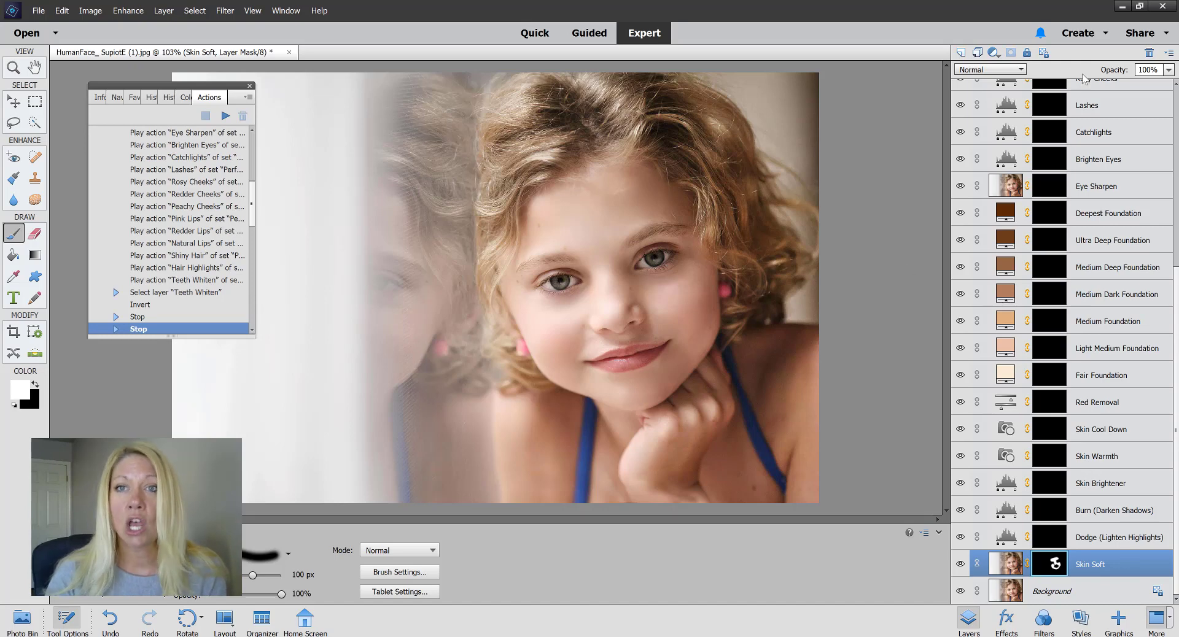
pyautogui.click(1168, 70)
pyautogui.moveTo(1169, 84); pyautogui.dragTo(1147, 98)
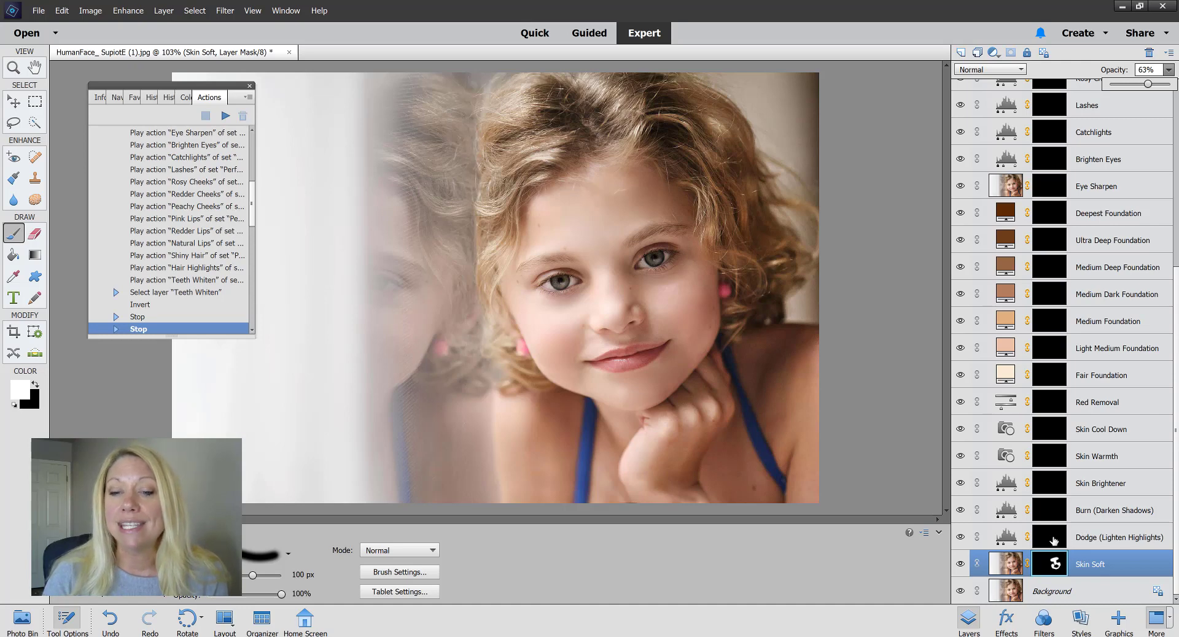
# Step: Paint highlights on the Dodge mask over the nose, forehead, under the left eye and hand
pyautogui.click(1056, 522)
pyautogui.click(1051, 538)
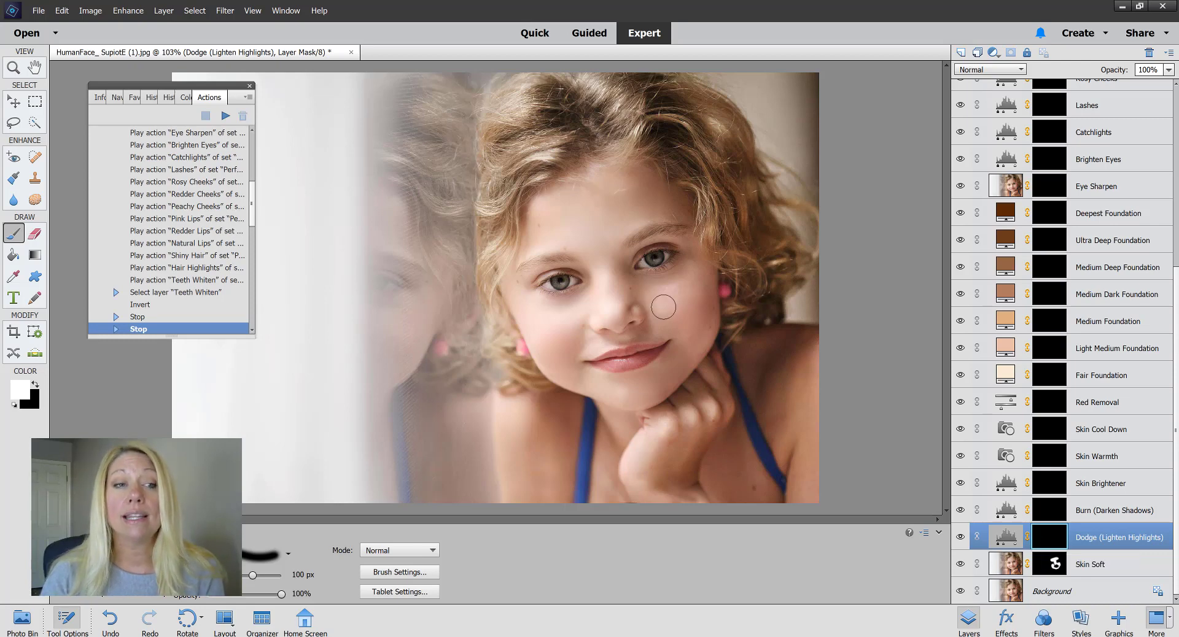
pyautogui.press(']')
pyautogui.press(']')
pyautogui.press(']')
pyautogui.press(']')
pyautogui.press(']')
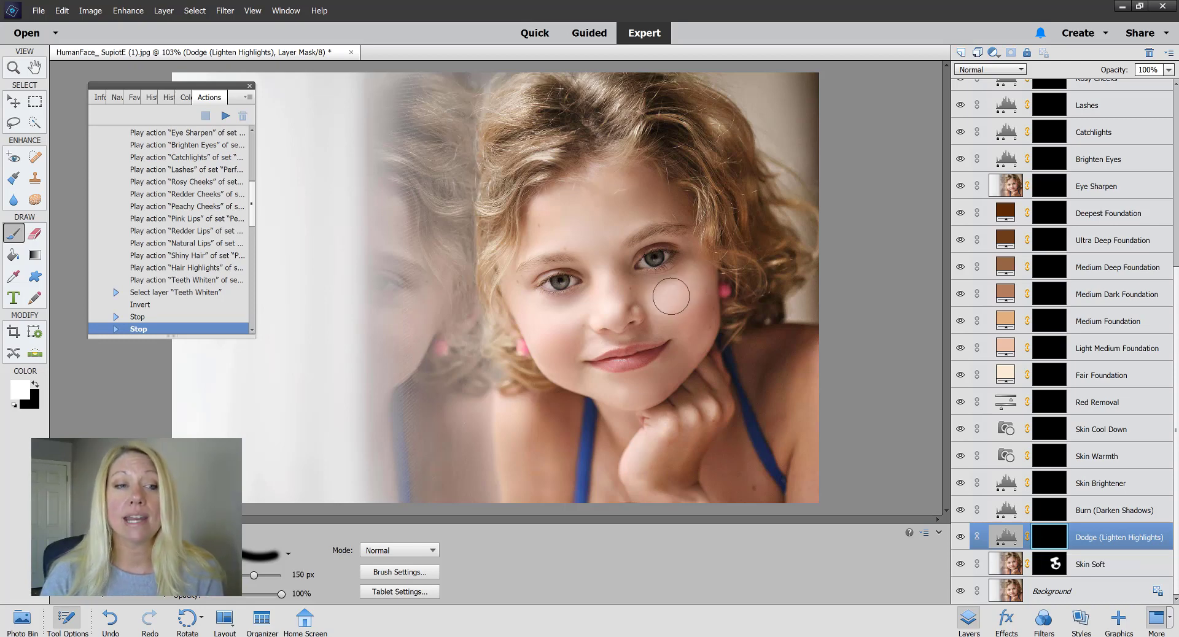
pyautogui.press('[')
pyautogui.press('[')
pyautogui.press('[')
pyautogui.press('[')
pyautogui.press('[')
pyautogui.click(611, 307)
pyautogui.press(']')
pyautogui.press(']')
pyautogui.press(']')
pyautogui.press(']')
pyautogui.press(']')
pyautogui.moveTo(584, 232)
pyautogui.mouseDown()
pyautogui.moveTo(621, 218)
pyautogui.moveTo(584, 218)
pyautogui.mouseUp()
pyautogui.moveTo(562, 309); pyautogui.dragTo(544, 323)
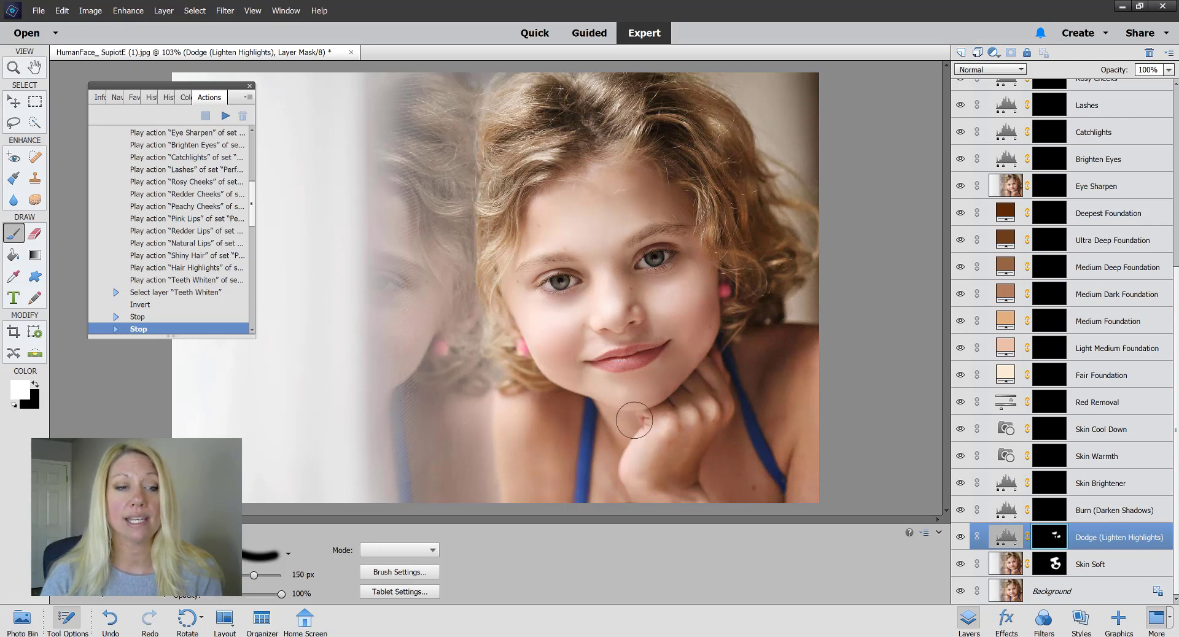
pyautogui.moveTo(643, 468); pyautogui.dragTo(656, 491)
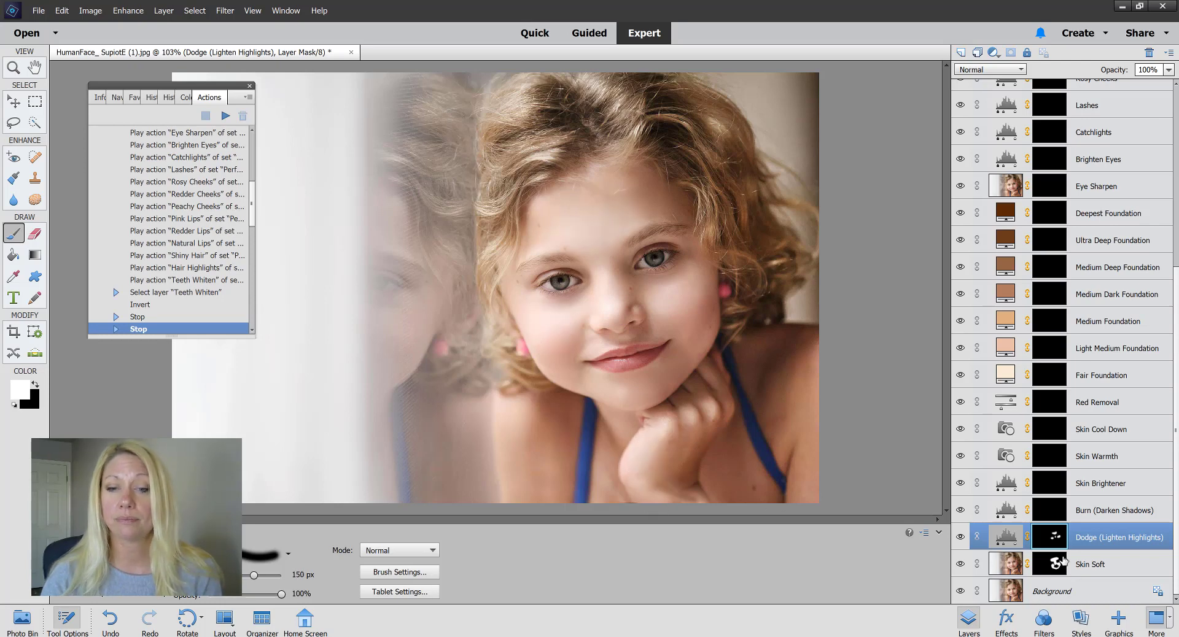
# Step: Darken the shadows beside the ear and along the neck on the Burn mask, set to 61%
pyautogui.click(964, 520)
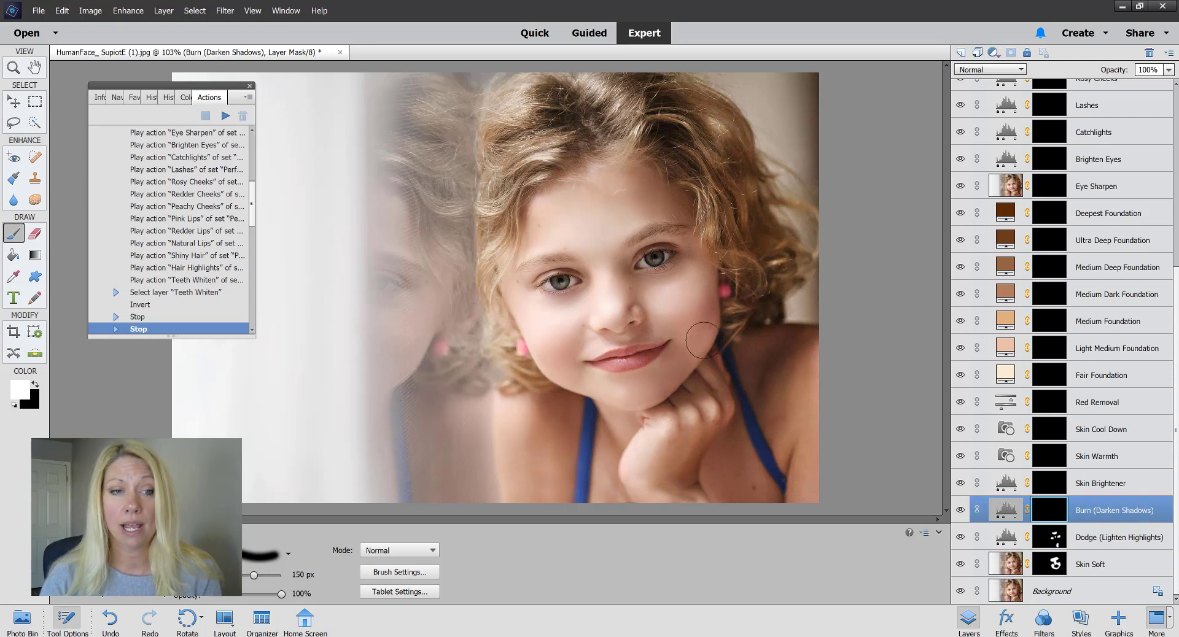
pyautogui.moveTo(716, 260); pyautogui.dragTo(694, 215)
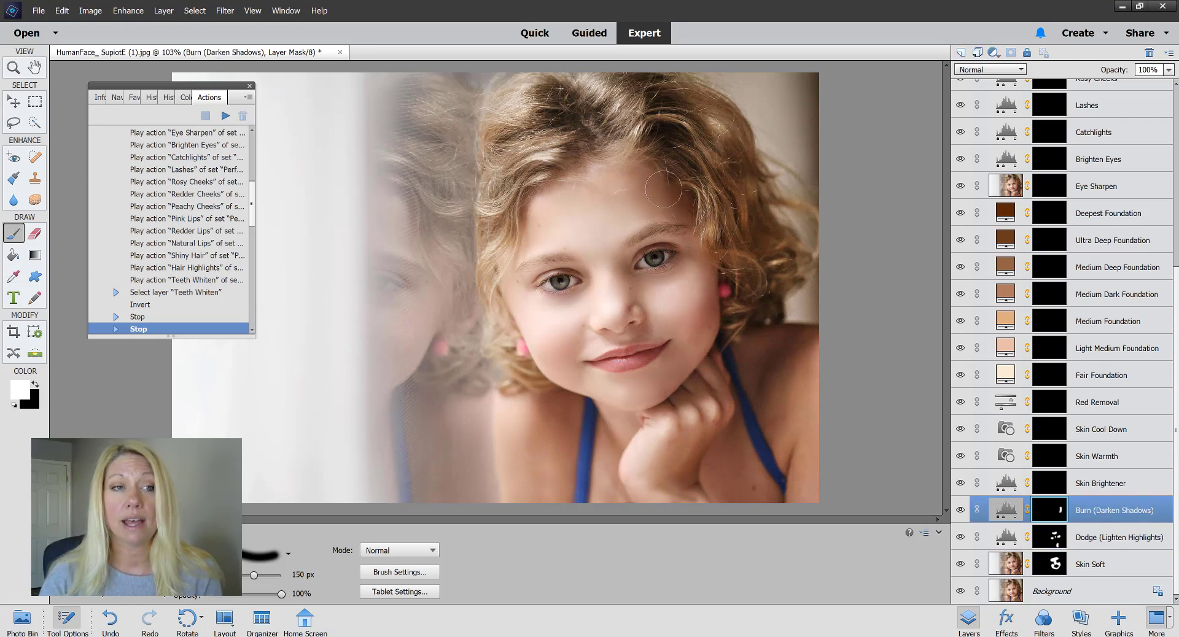
pyautogui.moveTo(772, 353)
pyautogui.mouseDown()
pyautogui.moveTo(746, 347)
pyautogui.moveTo(805, 339)
pyautogui.moveTo(772, 356)
pyautogui.moveTo(769, 373)
pyautogui.moveTo(751, 374)
pyautogui.moveTo(719, 485)
pyautogui.mouseUp()
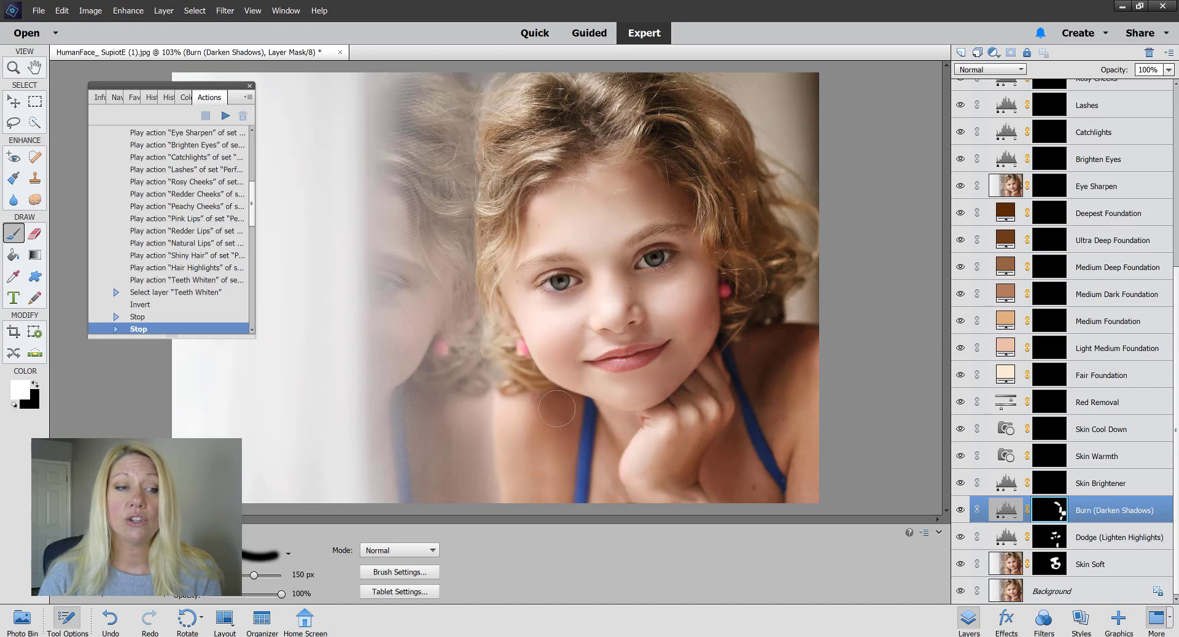
pyautogui.click(1168, 69)
pyautogui.moveTo(1168, 84); pyautogui.dragTo(1152, 96)
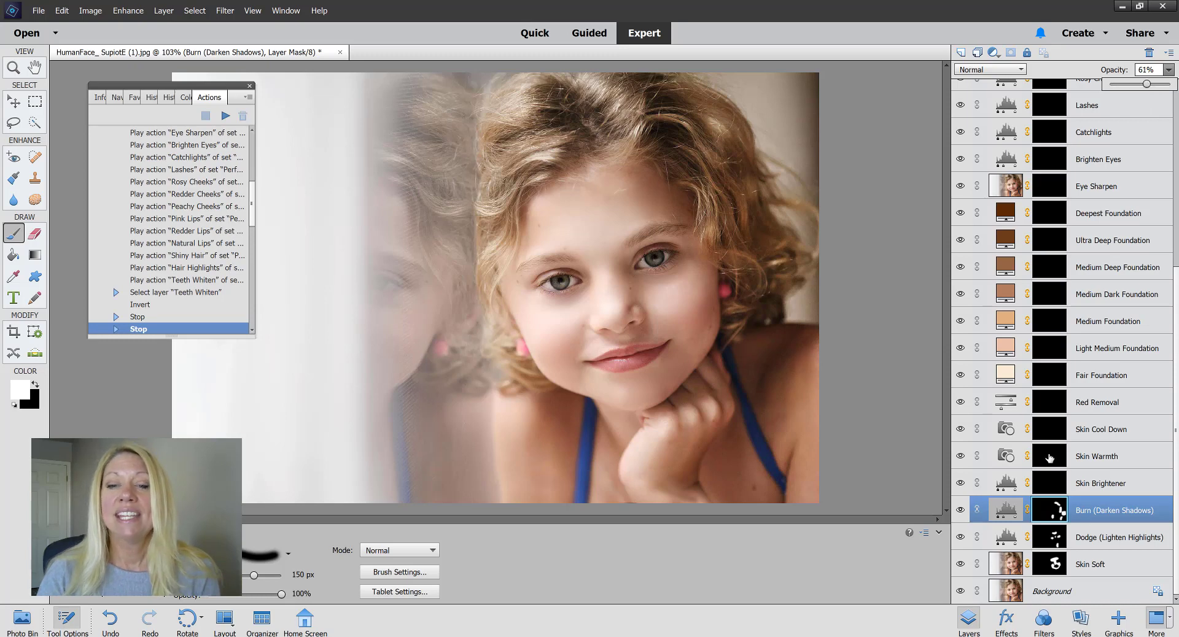
pyautogui.click(1052, 490)
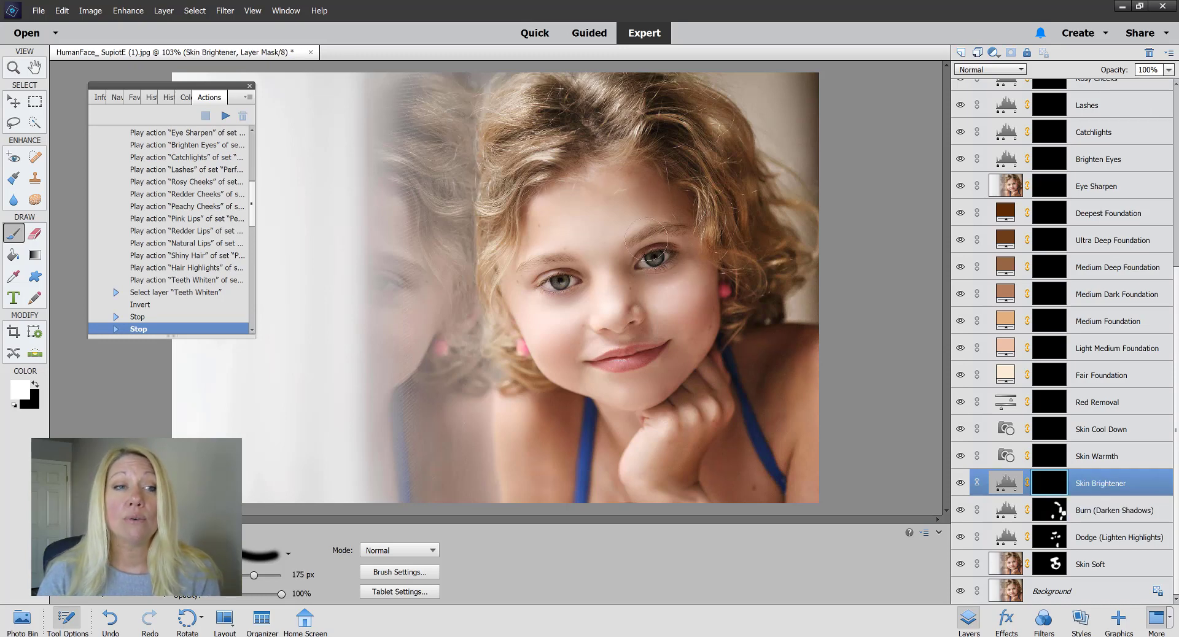
# Step: Paint the face on the Skin Brightener mask with a 1000 px brush and set 20% opacity
pyautogui.press(']')
pyautogui.press(']')
pyautogui.press(']')
pyautogui.press(']')
pyautogui.press(']')
pyautogui.press(']')
pyautogui.press(']')
pyautogui.press(']')
pyautogui.press(']')
pyautogui.press(']')
pyautogui.press(']')
pyautogui.moveTo(676, 407)
pyautogui.mouseDown()
pyautogui.moveTo(729, 434)
pyautogui.moveTo(716, 447)
pyautogui.moveTo(599, 444)
pyautogui.moveTo(717, 427)
pyautogui.mouseUp()
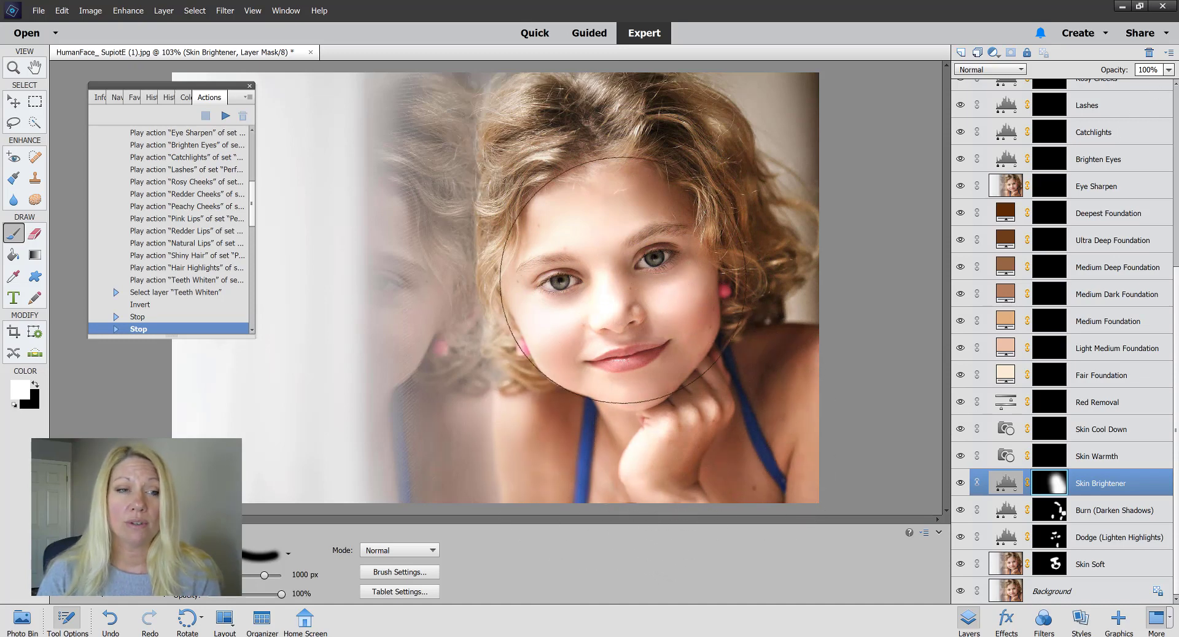
pyautogui.click(1168, 69)
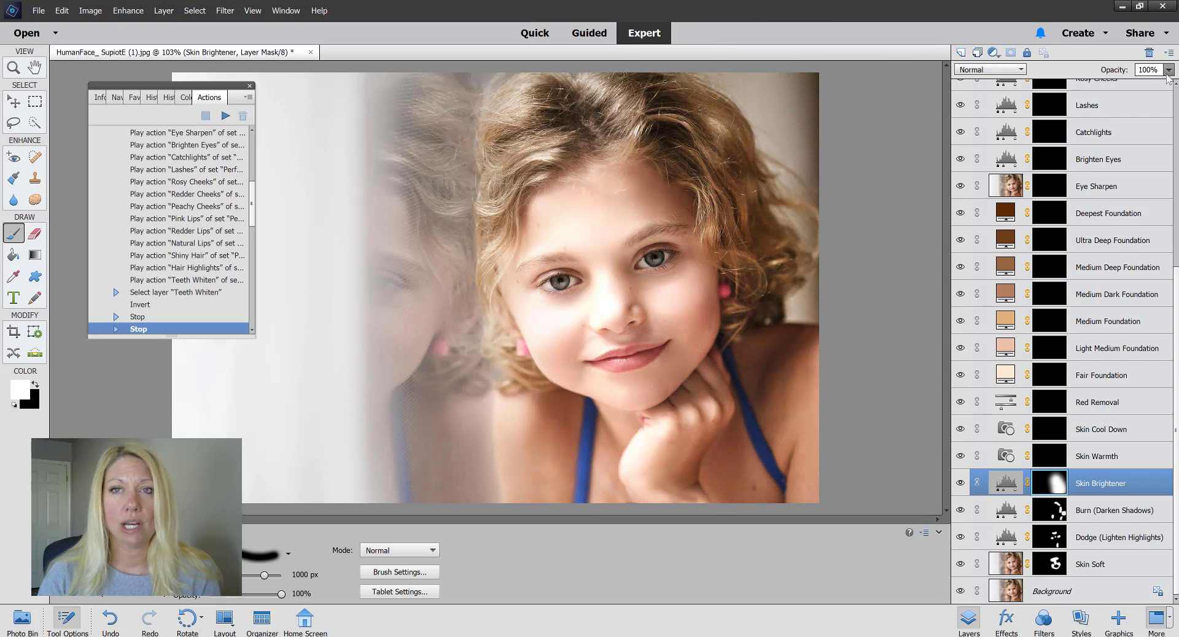
pyautogui.moveTo(1166, 84); pyautogui.dragTo(1123, 93)
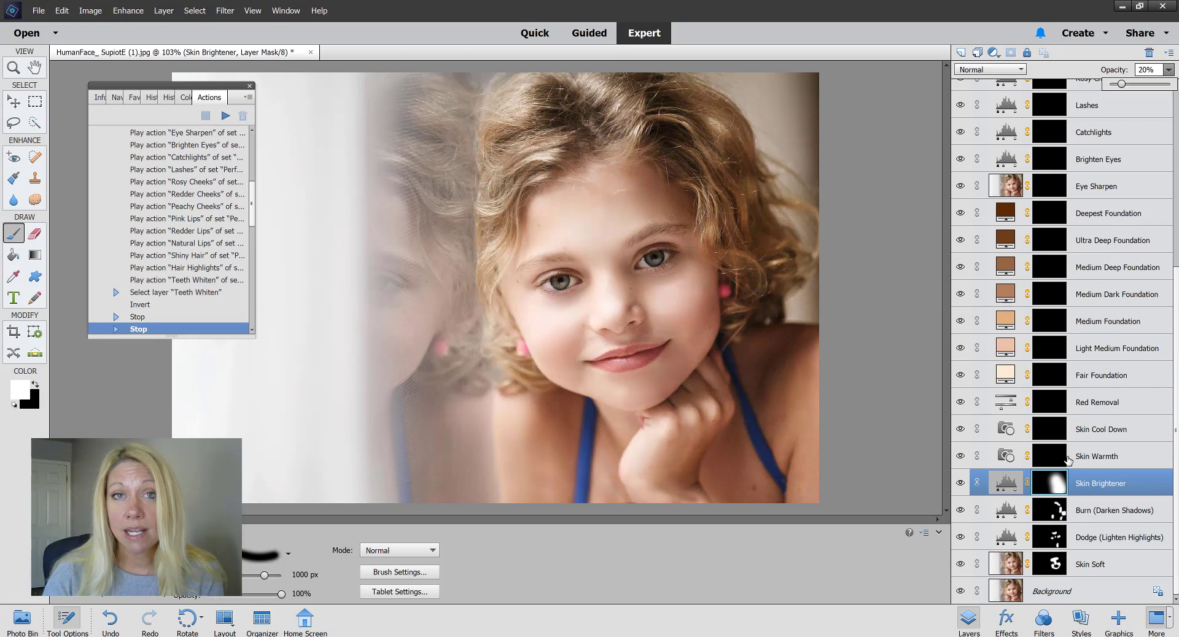
# Step: Paint the whole face white on the Skin Warmth mask with the 1000 px brush
pyautogui.click(1050, 457)
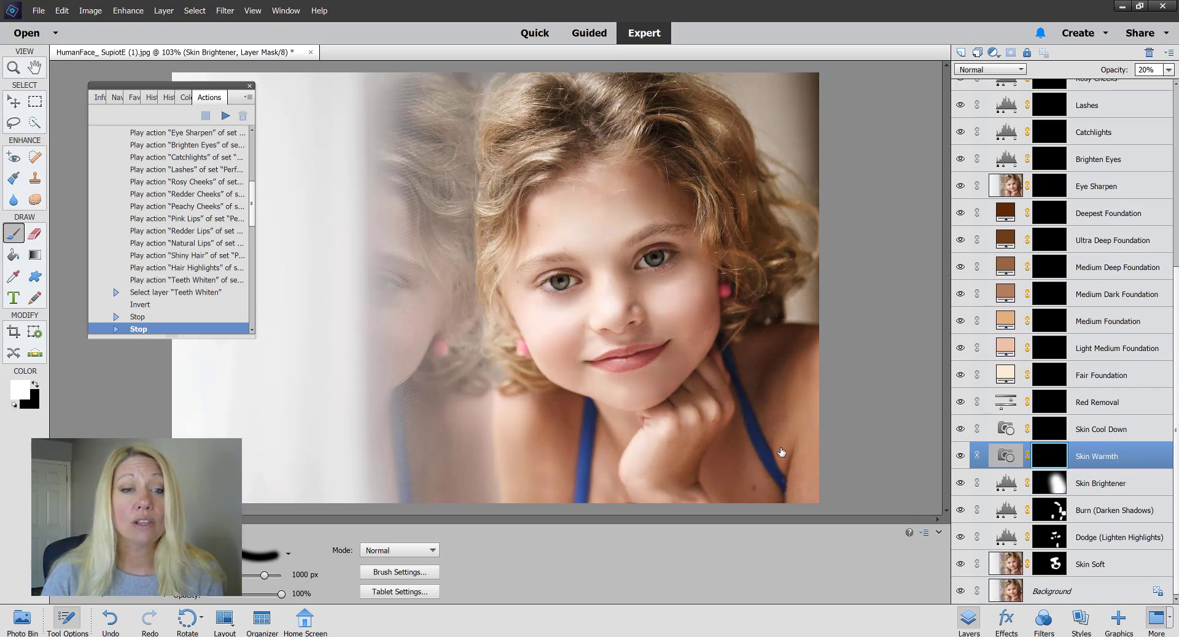
pyautogui.moveTo(648, 369)
pyautogui.mouseDown()
pyautogui.moveTo(608, 319)
pyautogui.moveTo(599, 279)
pyautogui.moveTo(755, 522)
pyautogui.mouseUp()
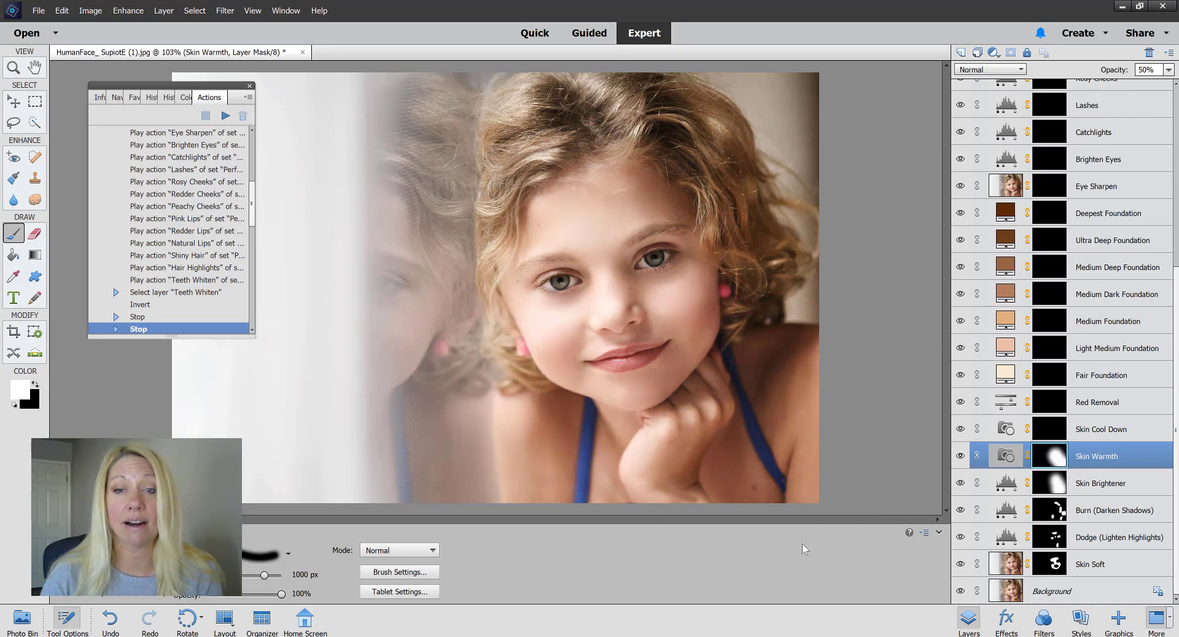
pyautogui.click(1051, 405)
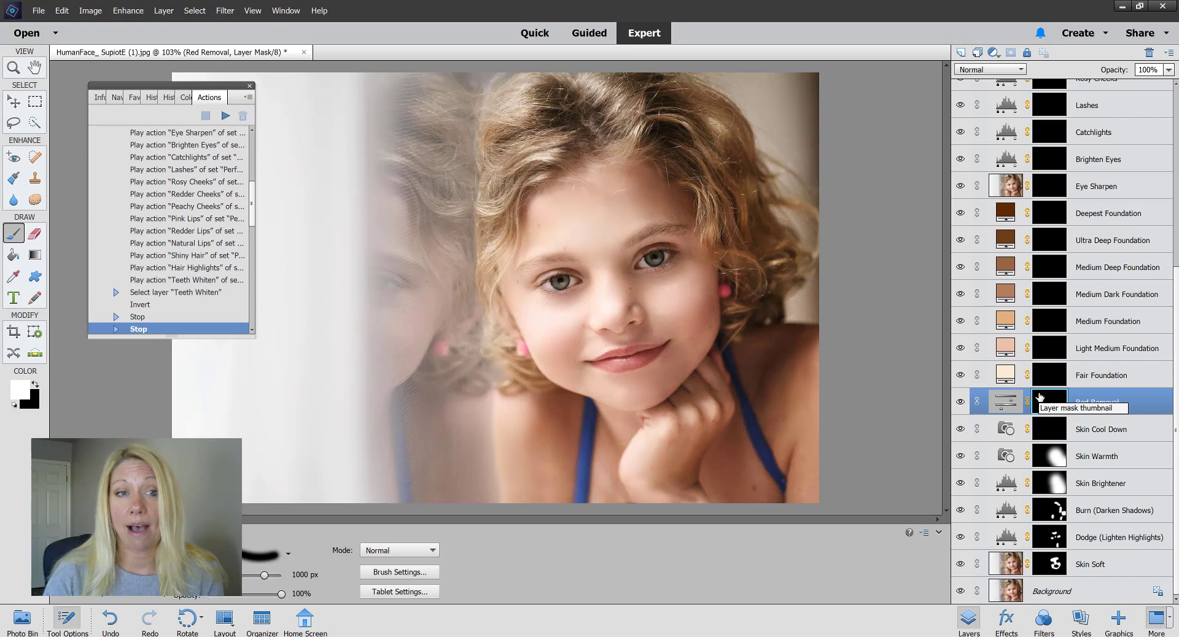
# Step: Paint the right cheek on the Red Removal mask with a 175 px brush and set 57% opacity
pyautogui.press('[')
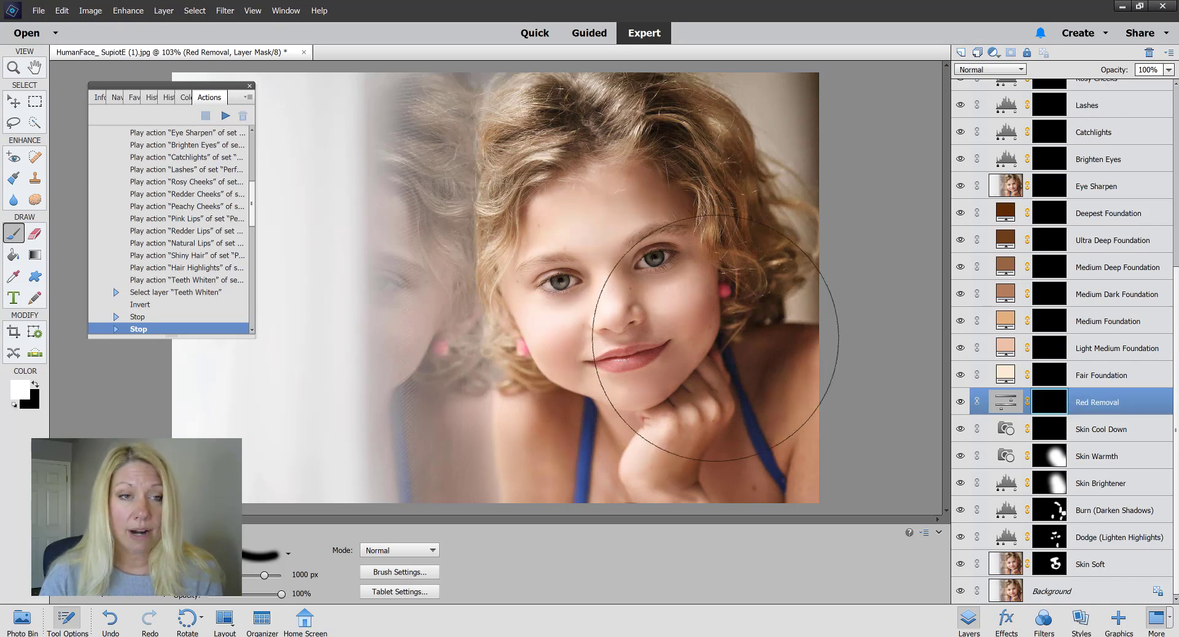
pyautogui.press('[')
pyautogui.press('[')
pyautogui.press('[')
pyautogui.press('[')
pyautogui.press('[')
pyautogui.press('[')
pyautogui.press('[')
pyautogui.press('[')
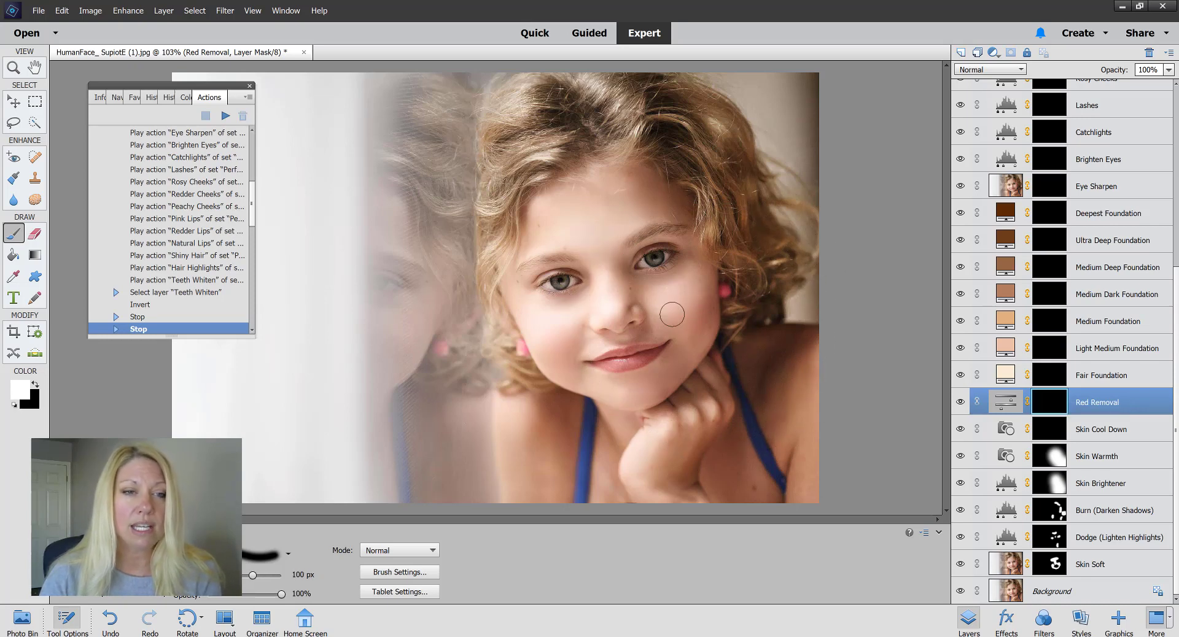
pyautogui.press(']')
pyautogui.press(']')
pyautogui.press(']')
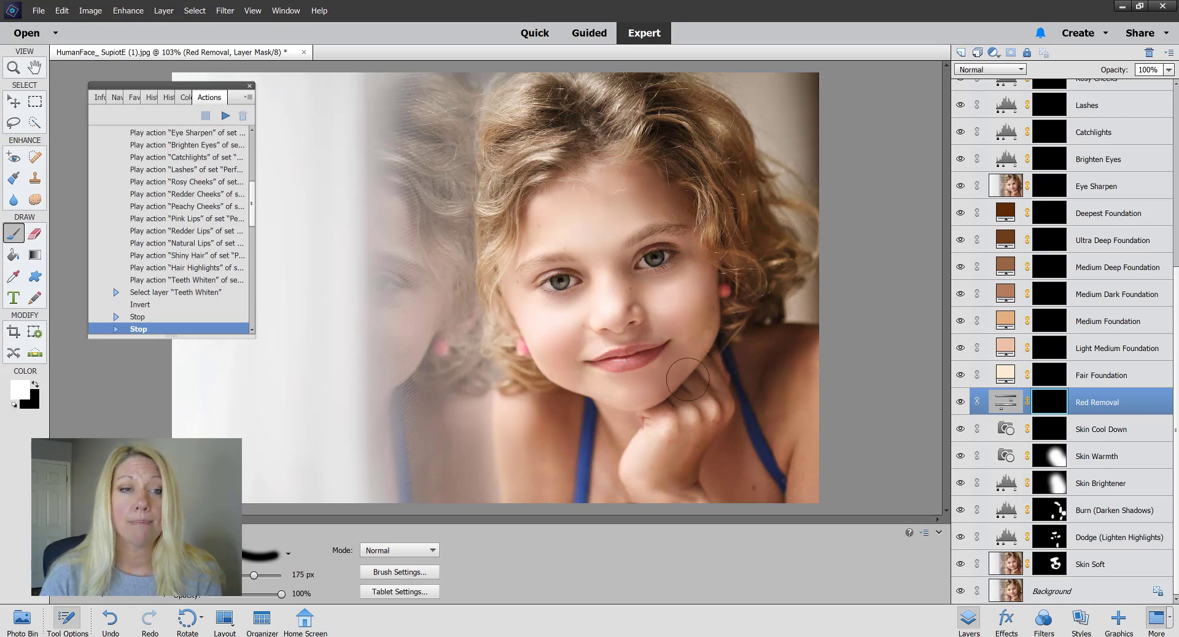
pyautogui.moveTo(706, 304)
pyautogui.mouseDown()
pyautogui.moveTo(710, 253)
pyautogui.moveTo(681, 350)
pyautogui.mouseUp()
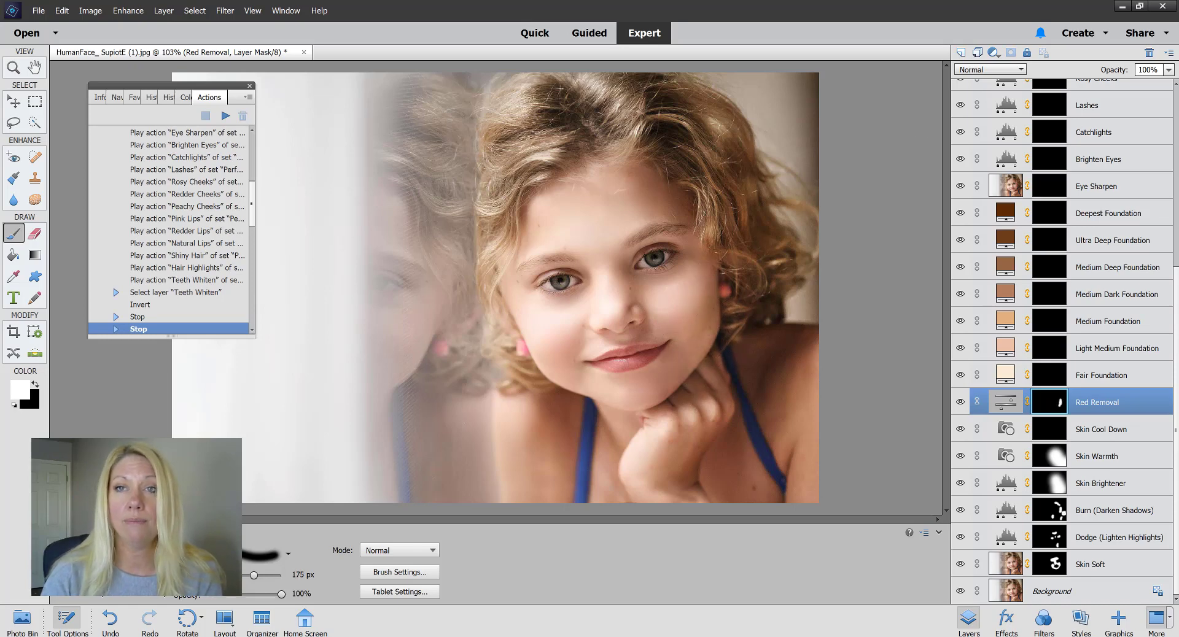
pyautogui.click(1169, 69)
pyautogui.moveTo(1166, 84); pyautogui.dragTo(1145, 92)
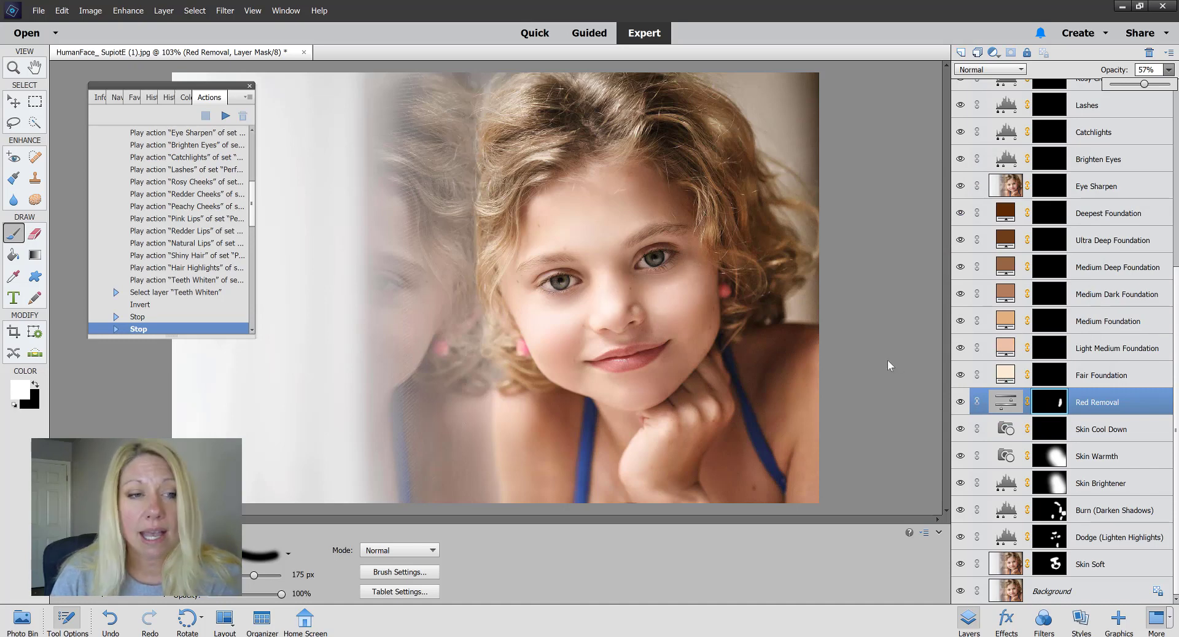
pyautogui.click(1048, 348)
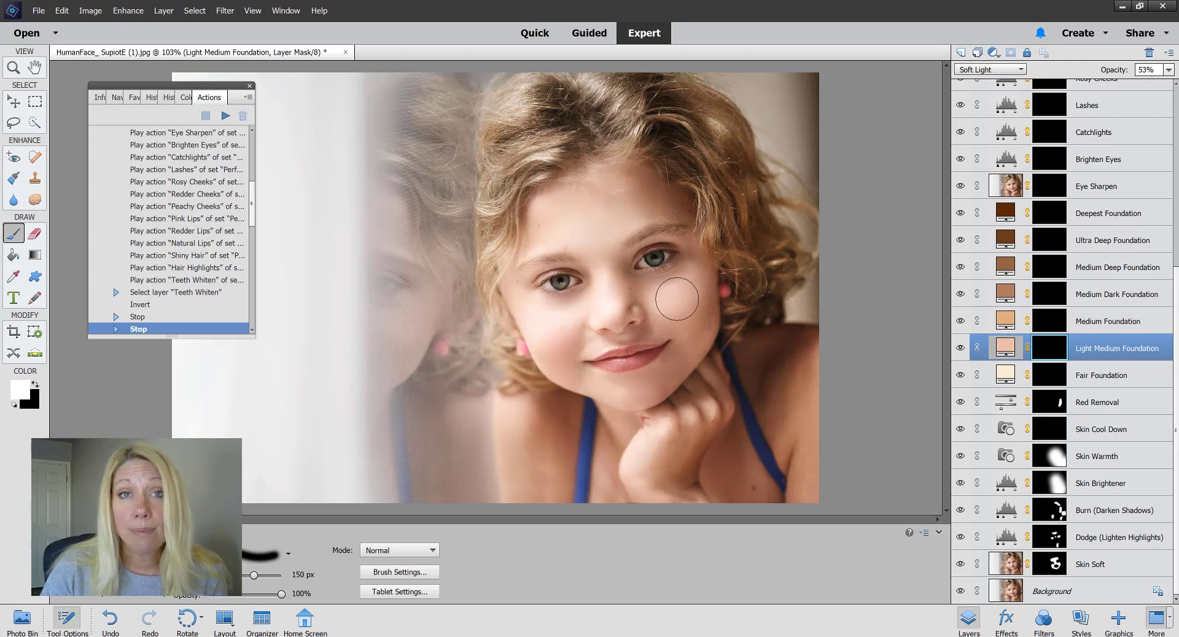
# Step: Paint foundation on the Light Medium Foundation mask over the right cheek and from brow to left cheek at 125 px
pyautogui.press('[')
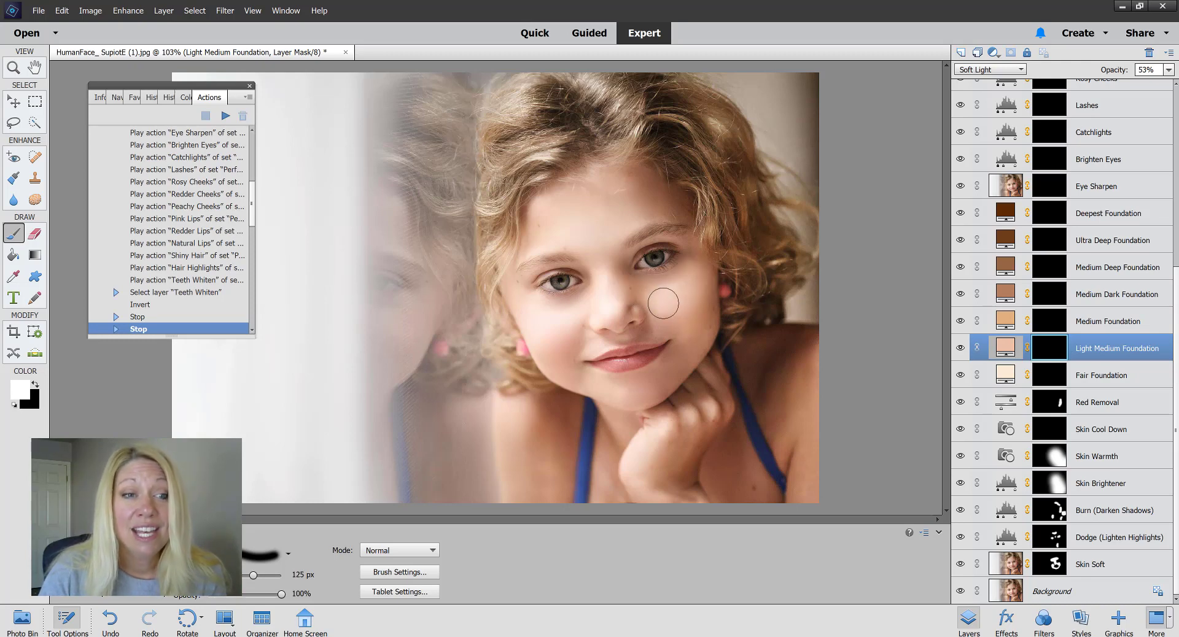
pyautogui.moveTo(663, 304)
pyautogui.mouseDown()
pyautogui.moveTo(695, 334)
pyautogui.moveTo(693, 285)
pyautogui.moveTo(629, 295)
pyautogui.mouseUp()
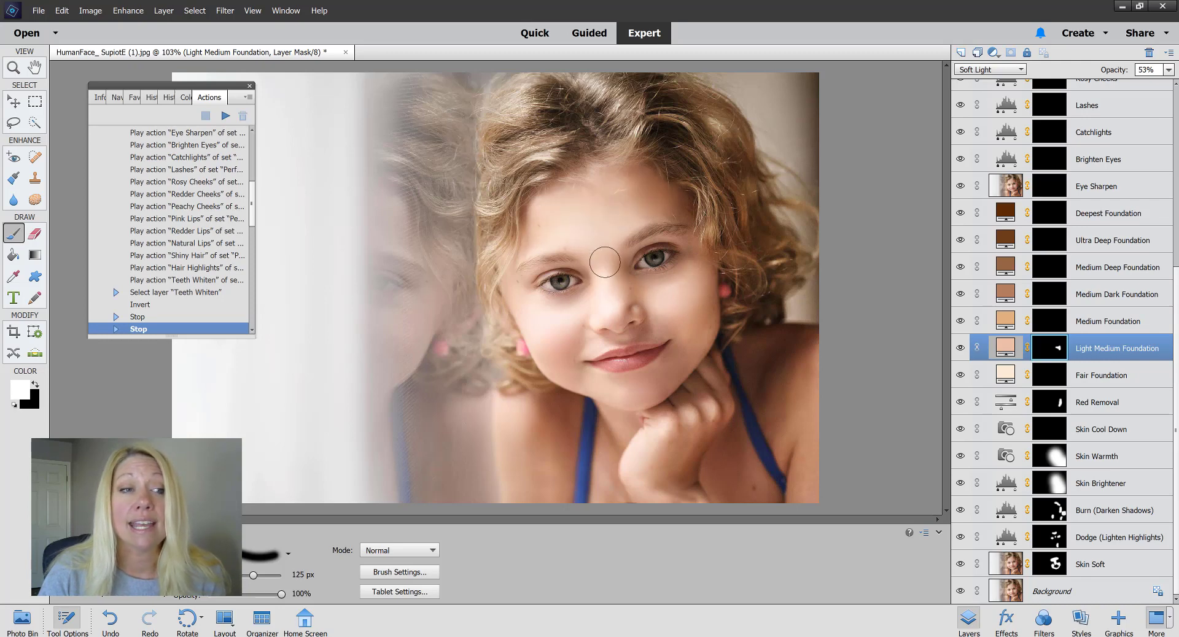
pyautogui.moveTo(605, 262)
pyautogui.mouseDown()
pyautogui.moveTo(566, 322)
pyautogui.moveTo(555, 358)
pyautogui.mouseUp()
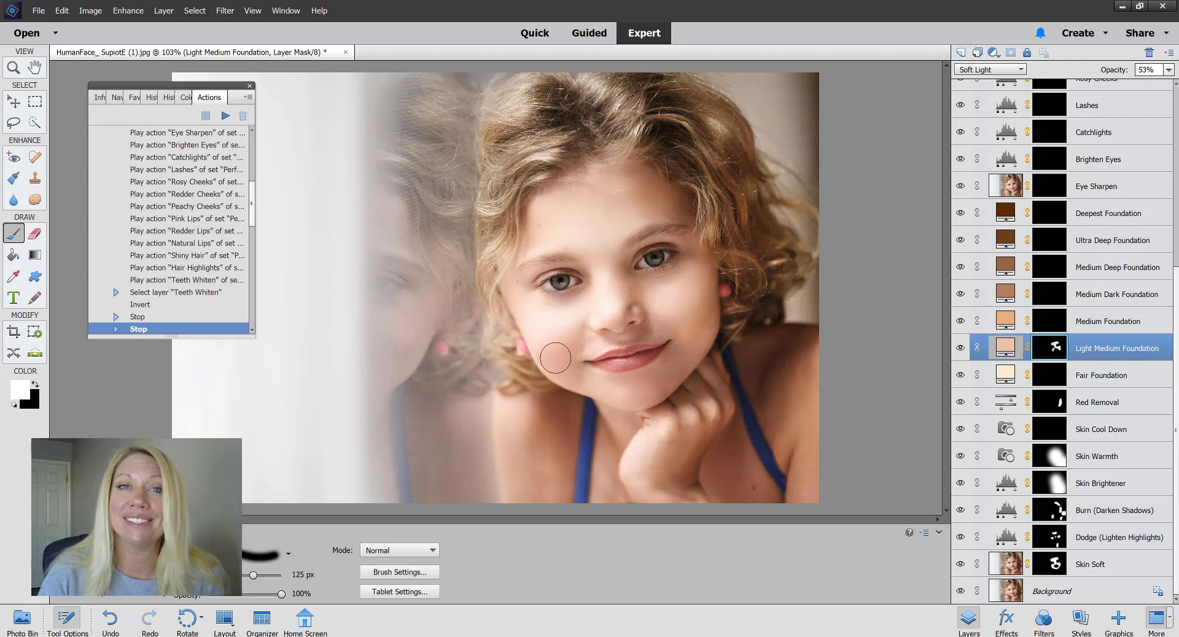
pyautogui.press('[')
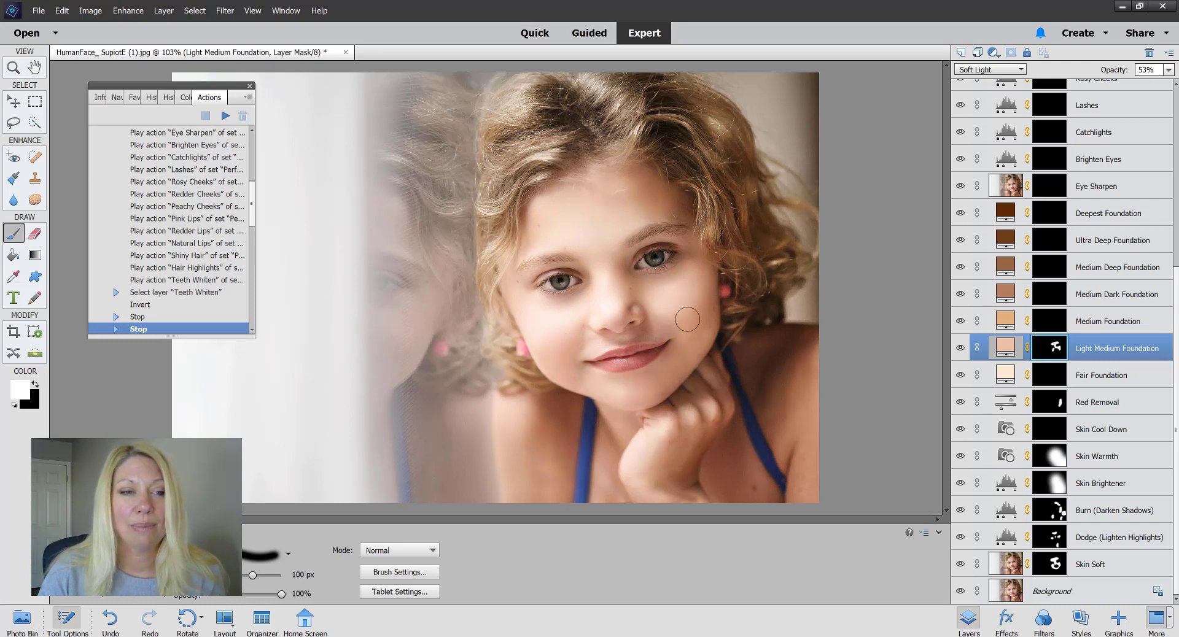
pyautogui.press('[')
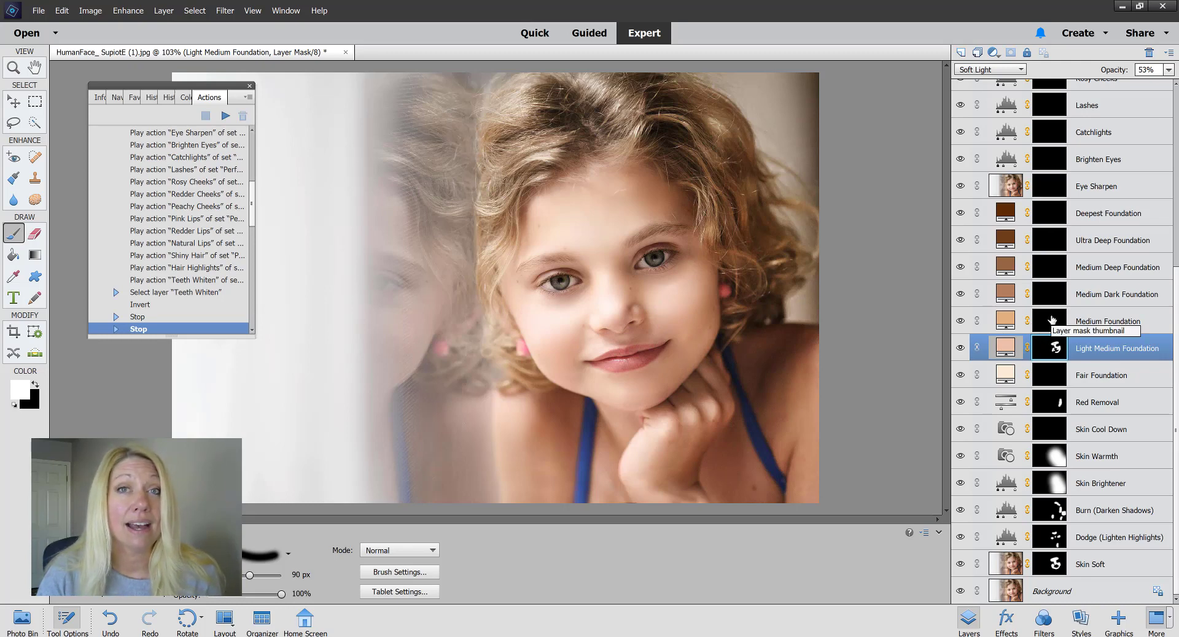
pyautogui.scroll(2, 1081, 316)
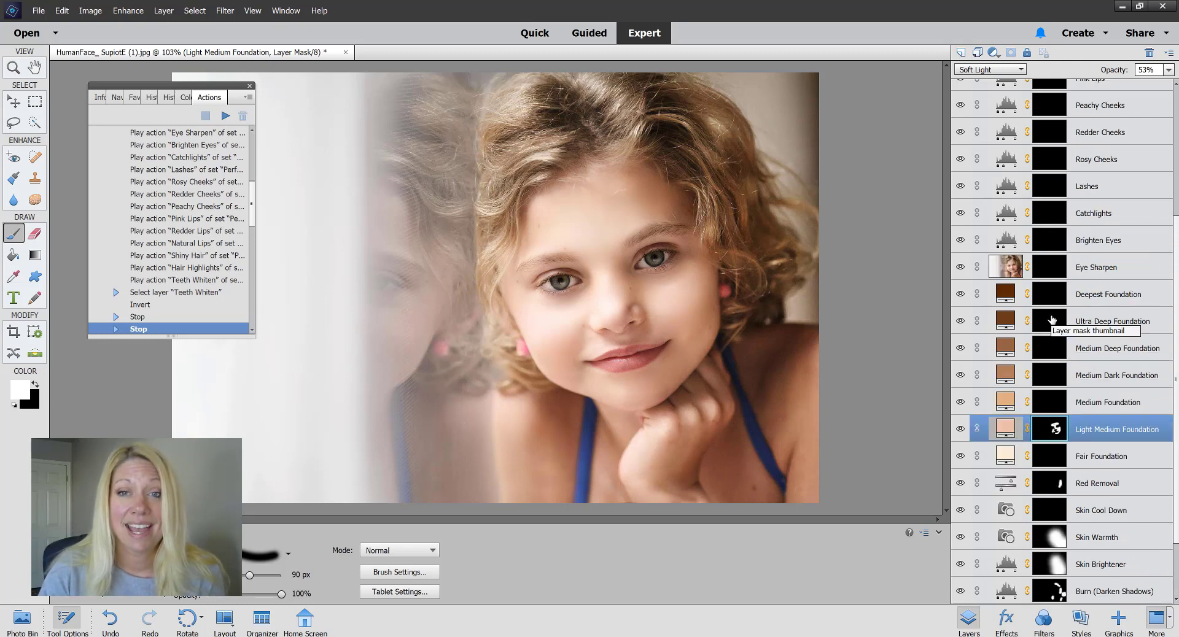
# Step: Sharpen the eye on the Eye Sharpen mask at 80 px, then brighten both eyes on Brighten Eyes
pyautogui.click(1063, 350)
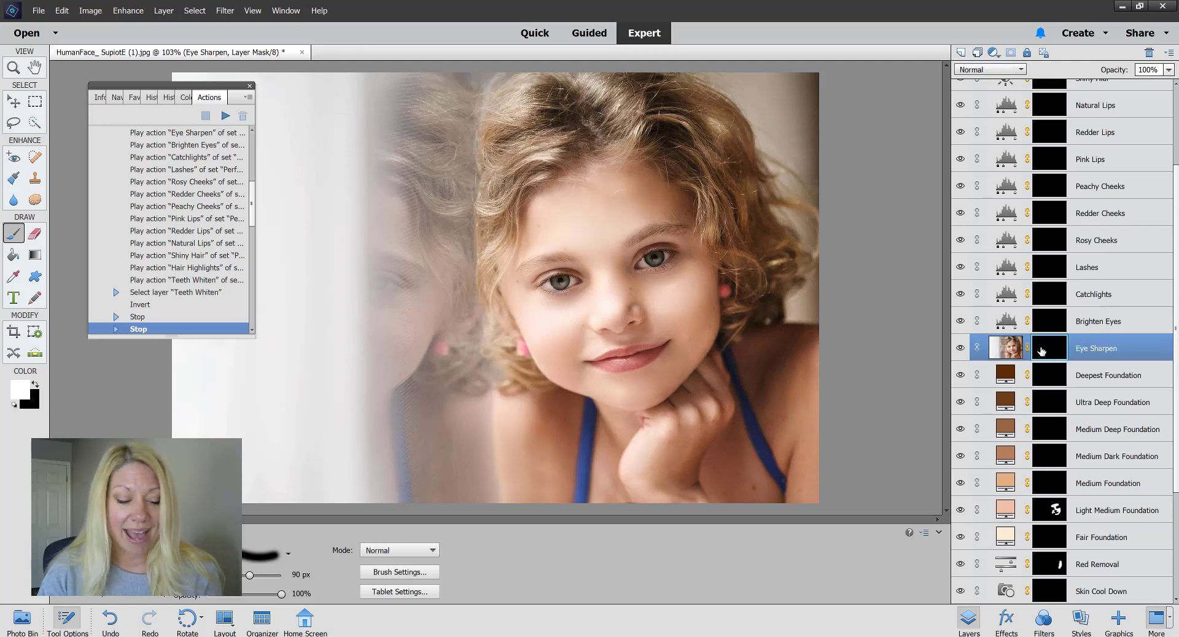
pyautogui.press('[')
pyautogui.click(664, 256)
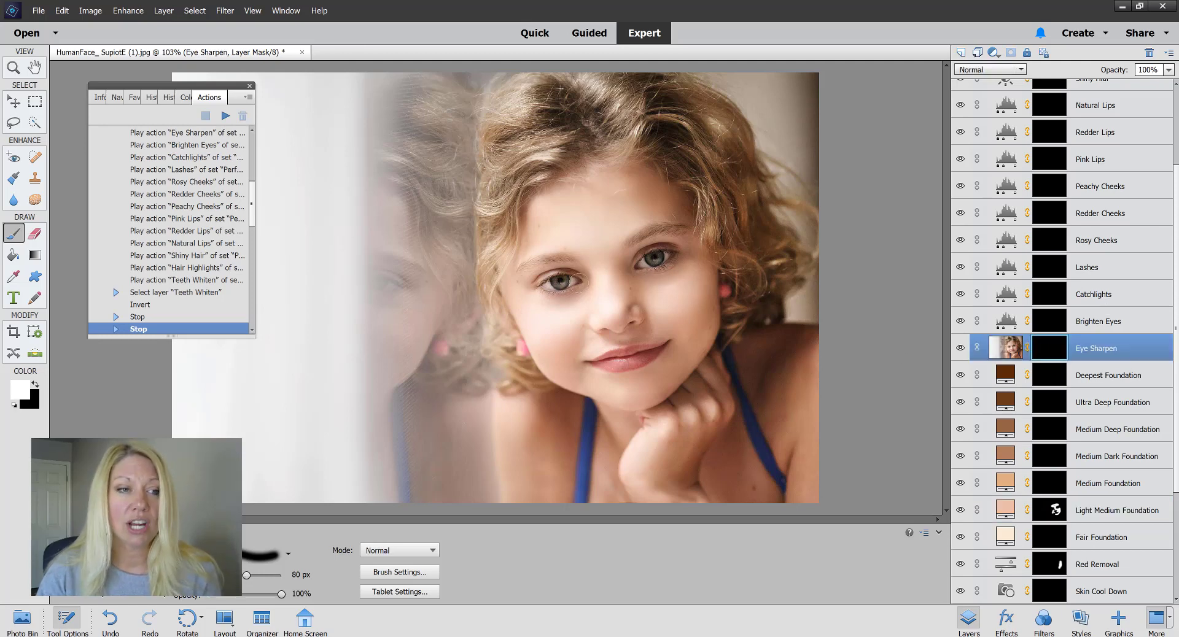
pyautogui.click(1050, 323)
pyautogui.click(654, 258)
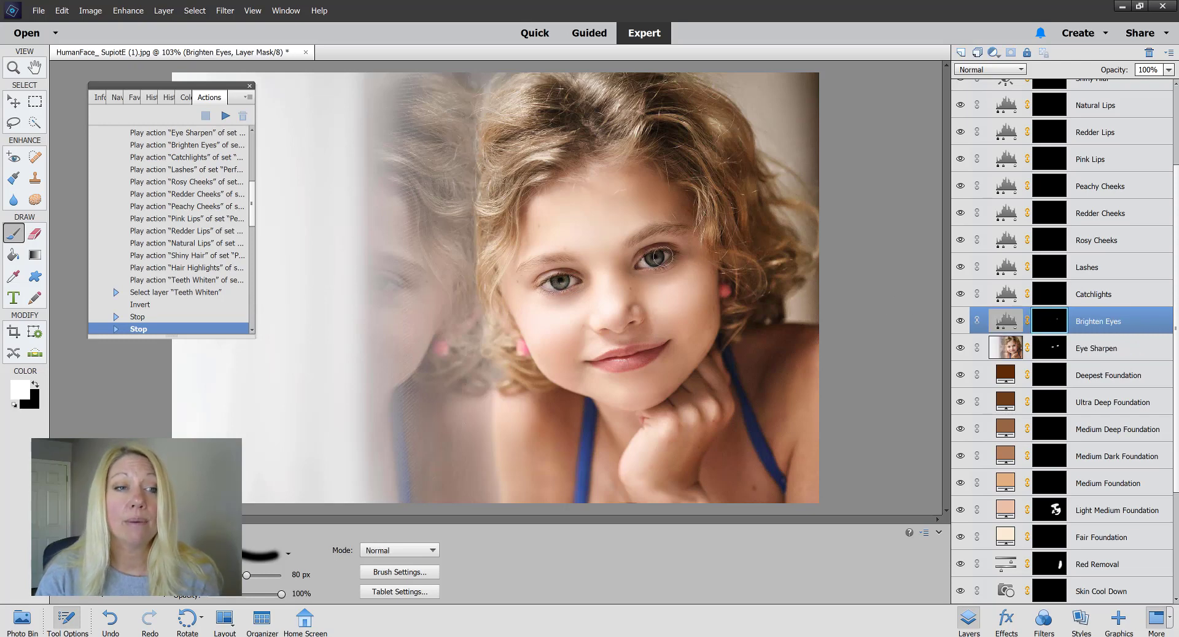
pyautogui.click(547, 285)
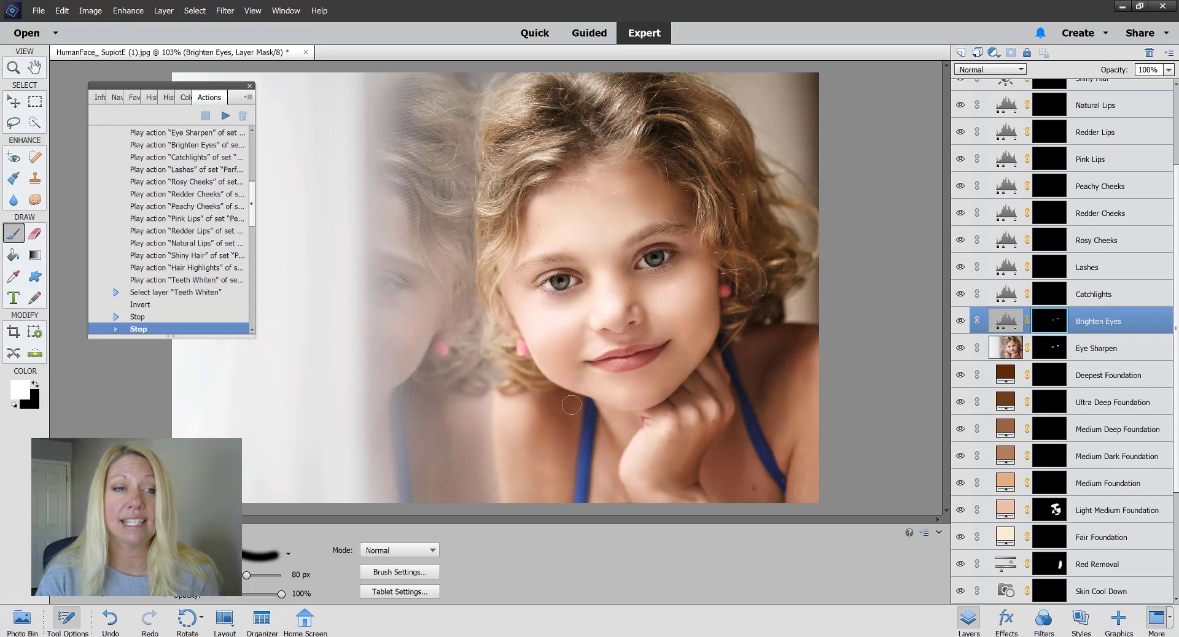
# Step: Shrink the brush for the Catchlights and Lashes masks, down to 30 px, and set Lashes to 23%
pyautogui.click(1052, 295)
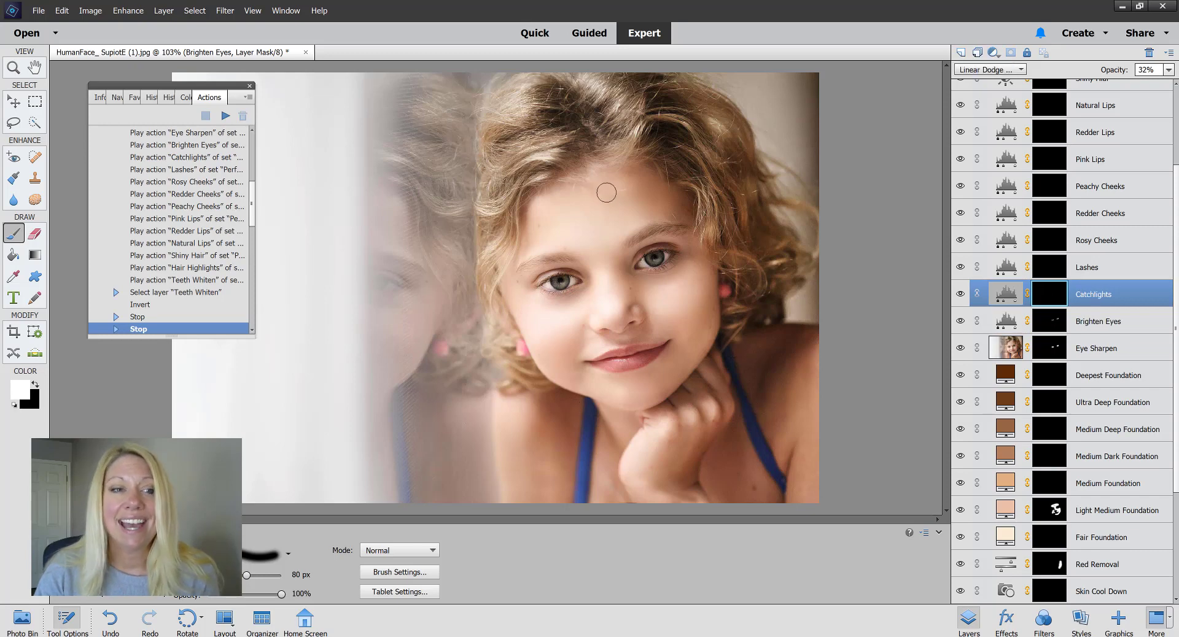
pyautogui.press('[')
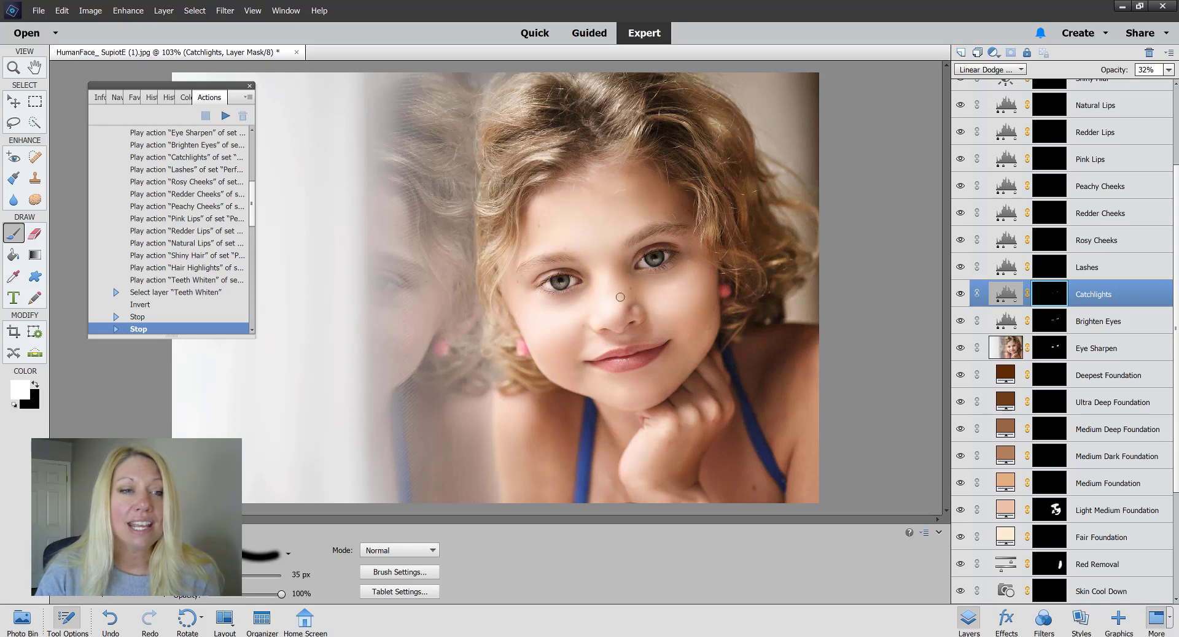
pyautogui.click(1049, 265)
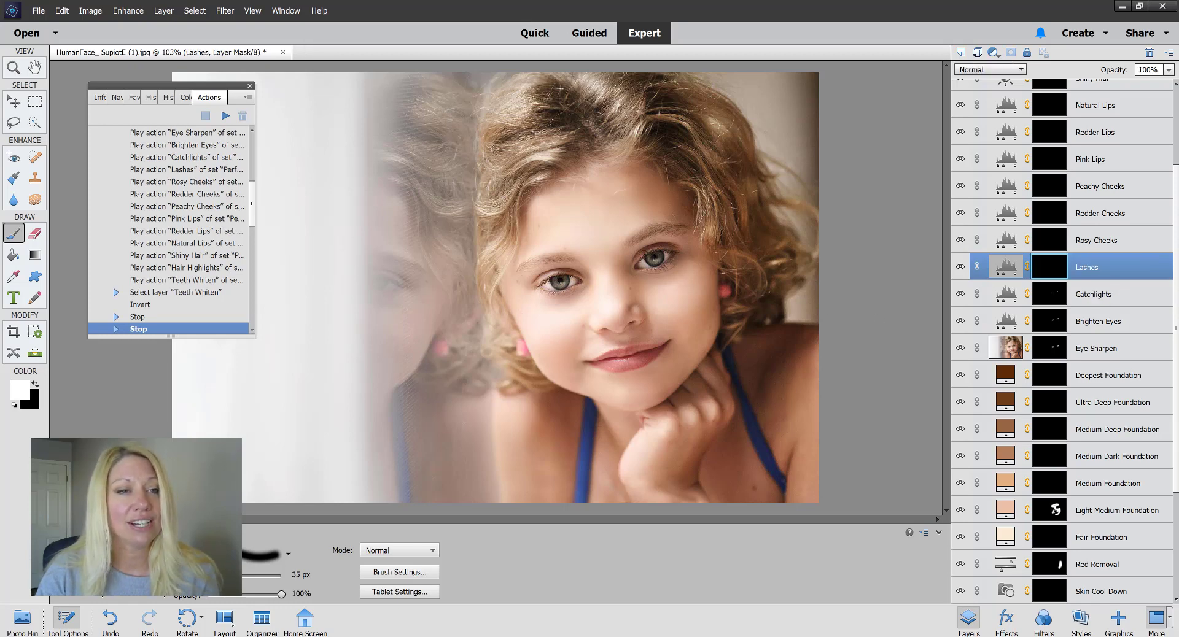
pyautogui.press('[')
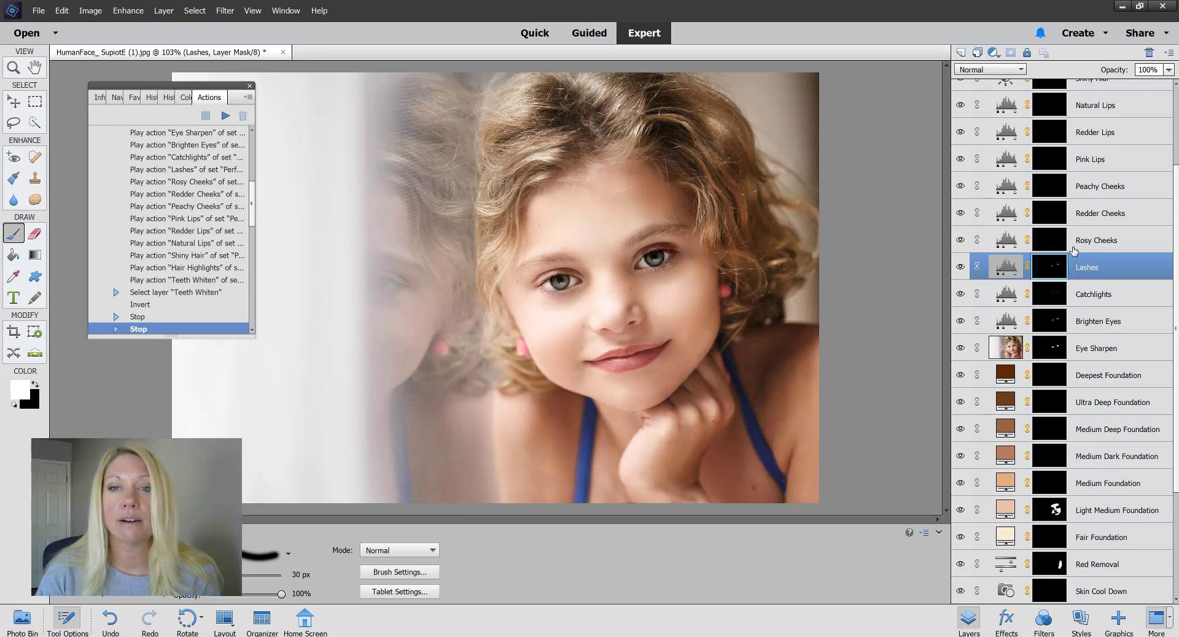
pyautogui.click(1168, 70)
pyautogui.moveTo(1163, 92); pyautogui.dragTo(1122, 100)
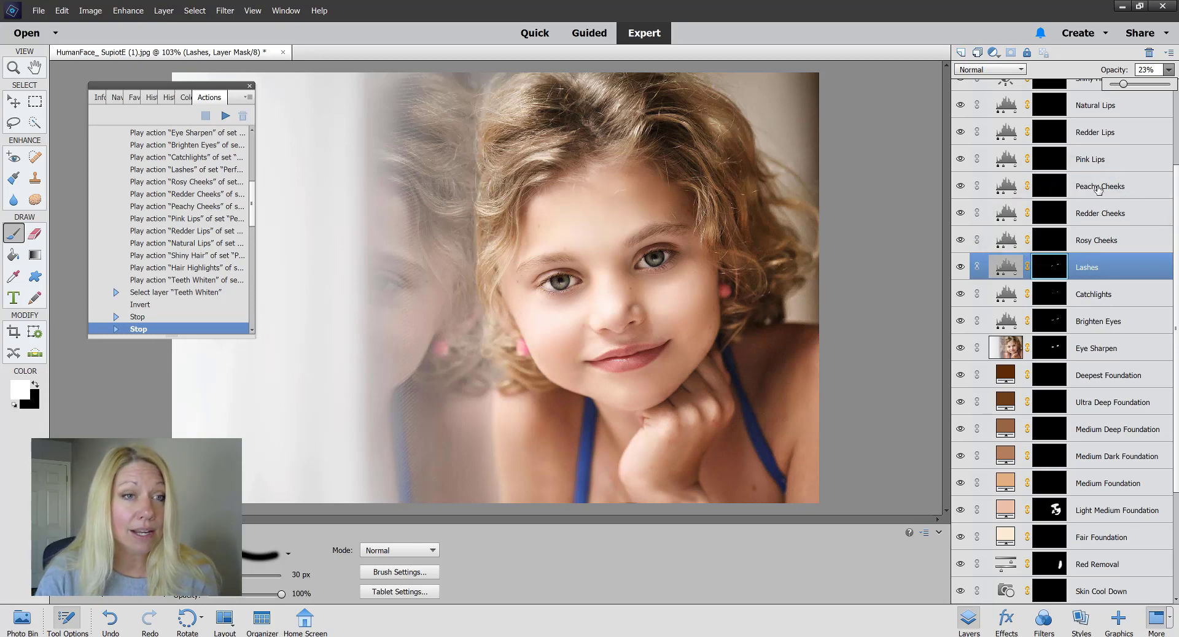
# Step: Paint blush on both cheeks on the Rosy Cheeks mask with a 175 px brush
pyautogui.click(1019, 241)
pyautogui.press(']')
pyautogui.press(']')
pyautogui.press(']')
pyautogui.press(']')
pyautogui.press(']')
pyautogui.press(']')
pyautogui.press(']')
pyautogui.press(']')
pyautogui.press(']')
pyautogui.press(']')
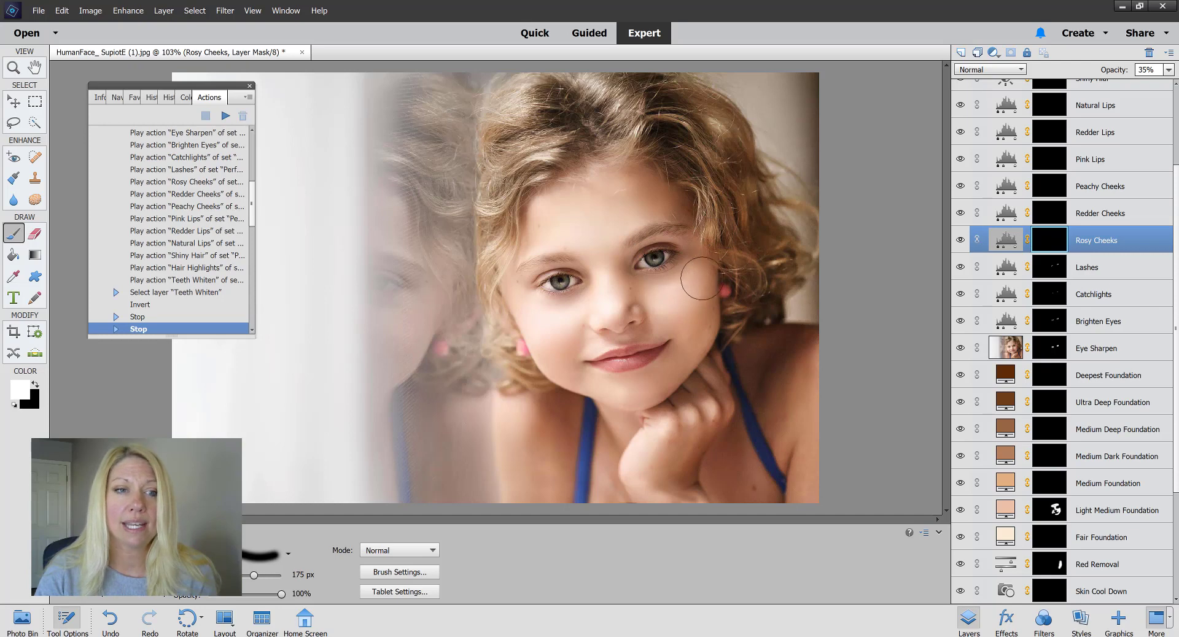
pyautogui.moveTo(698, 276)
pyautogui.mouseDown()
pyautogui.moveTo(692, 295)
pyautogui.moveTo(706, 270)
pyautogui.mouseUp()
pyautogui.moveTo(527, 353)
pyautogui.mouseDown()
pyautogui.moveTo(518, 321)
pyautogui.moveTo(540, 334)
pyautogui.mouseUp()
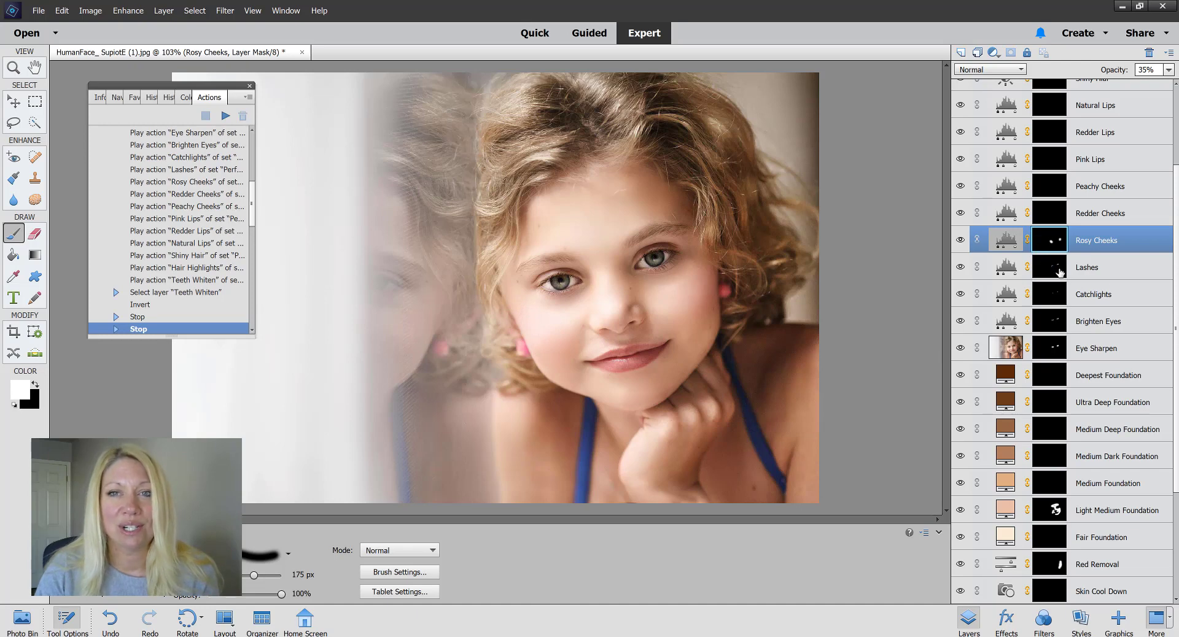
# Step: Paint natural colour across the lips on the Natural Lips mask with a 60 px brush
pyautogui.scroll(4, 1057, 274)
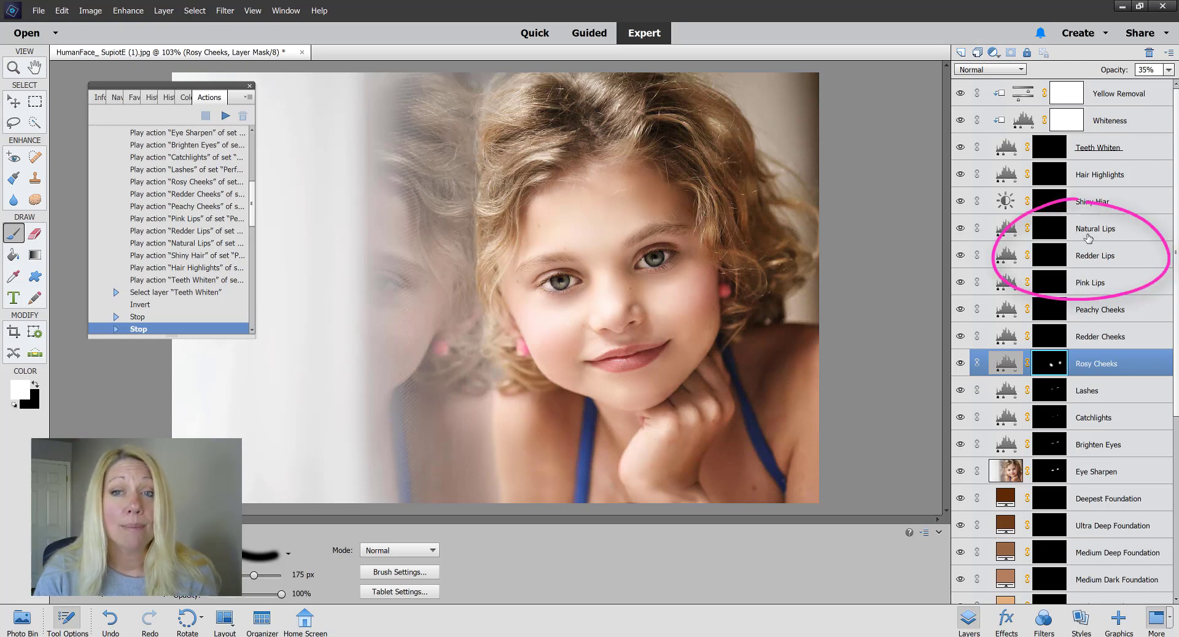
pyautogui.click(1044, 233)
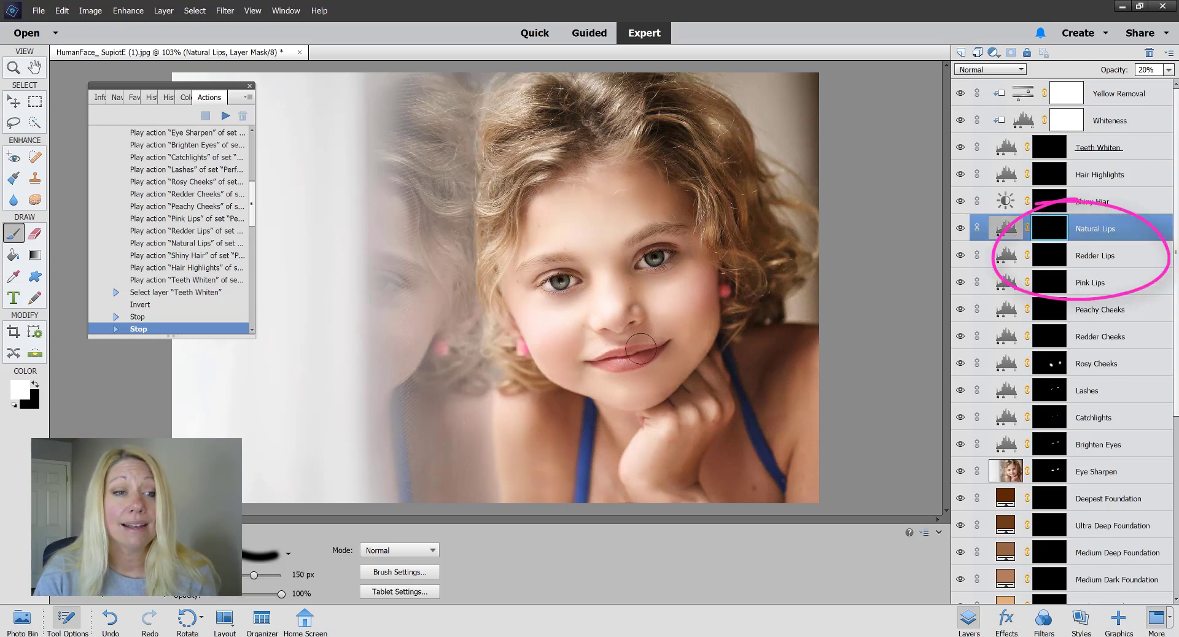
pyautogui.press('[')
pyautogui.press('[')
pyautogui.press('[')
pyautogui.press('[')
pyautogui.press('[')
pyautogui.press('[')
pyautogui.press('[')
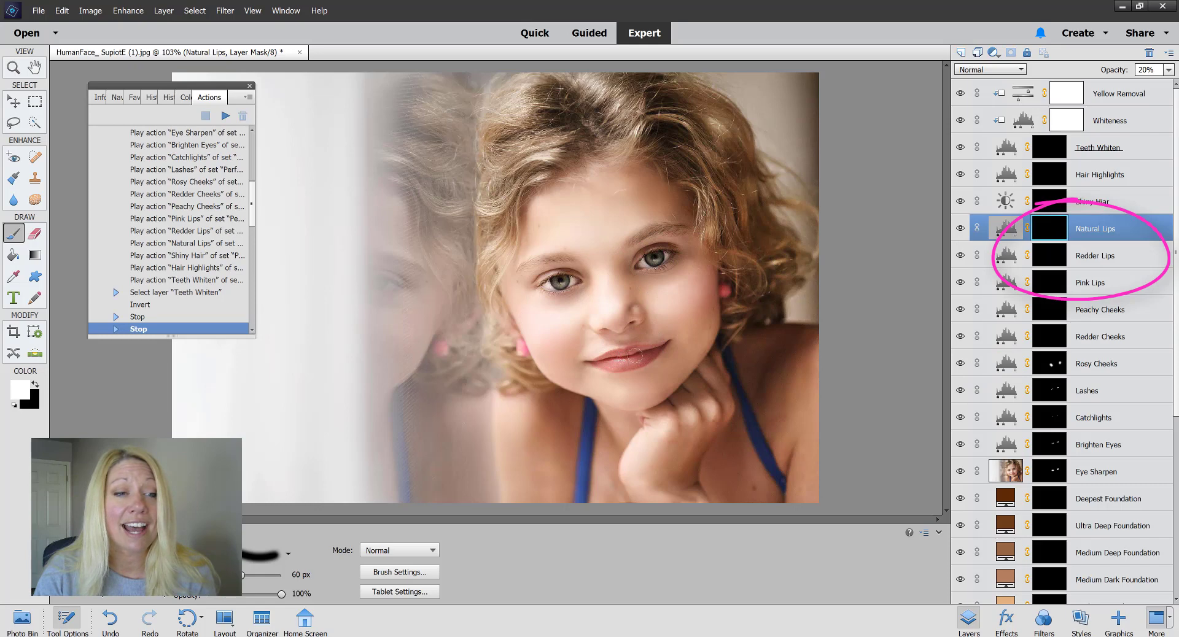
pyautogui.moveTo(634, 351)
pyautogui.mouseDown()
pyautogui.moveTo(601, 363)
pyautogui.moveTo(628, 360)
pyautogui.mouseUp()
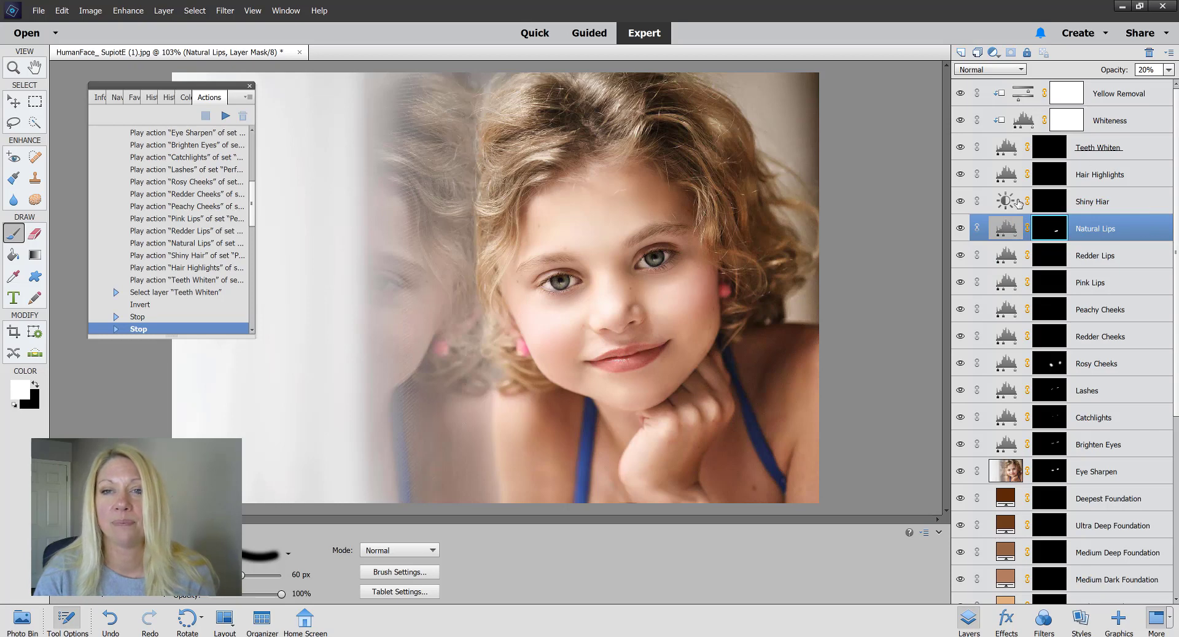
# Step: Paint shine across the top of the hair on the Shiny Hair mask with a 300 px brush
pyautogui.click(1051, 205)
pyautogui.press(']')
pyautogui.press(']')
pyautogui.press(']')
pyautogui.press(']')
pyautogui.press(']')
pyautogui.press(']')
pyautogui.press(']')
pyautogui.press(']')
pyautogui.press(']')
pyautogui.press(']')
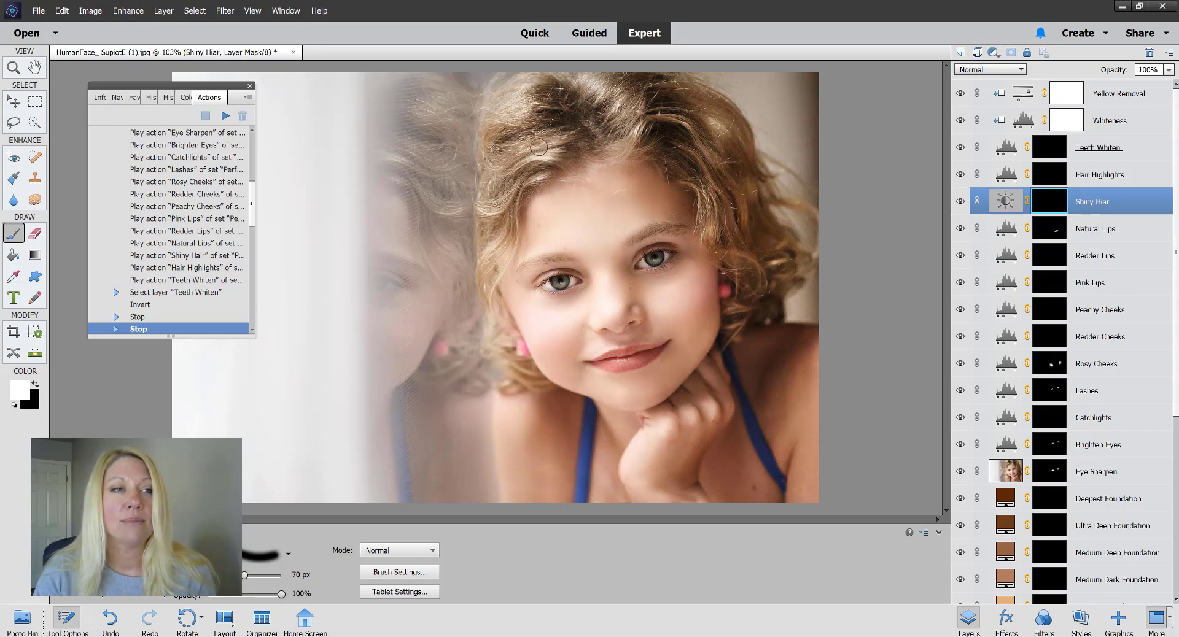
pyautogui.moveTo(571, 136); pyautogui.dragTo(620, 123)
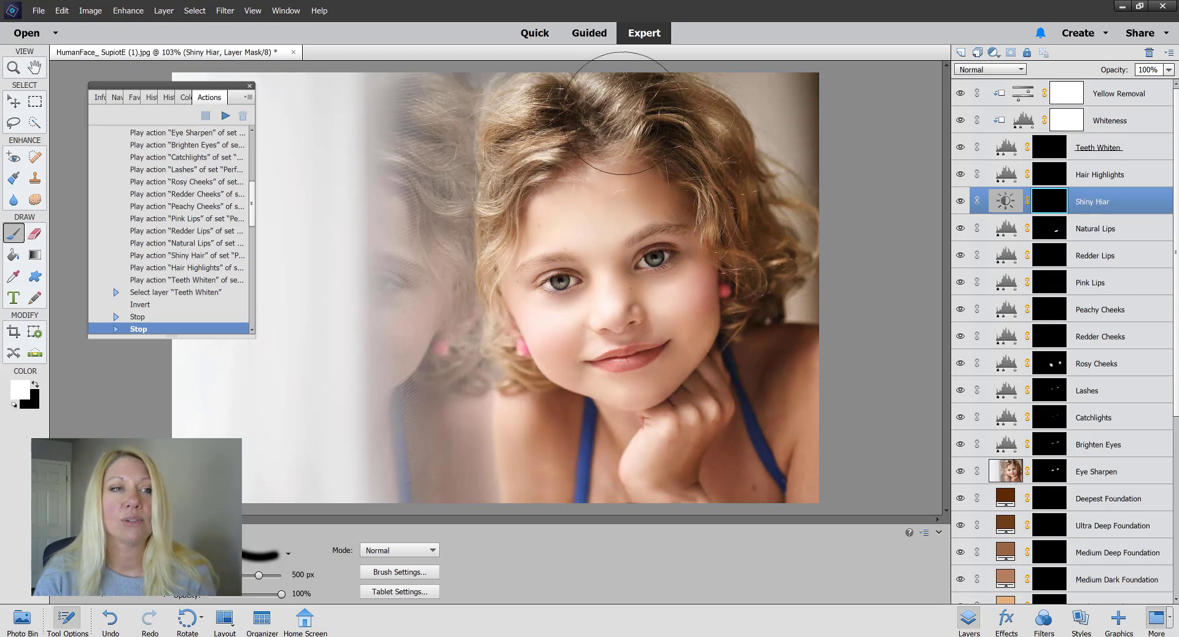
pyautogui.press(']')
pyautogui.press(']')
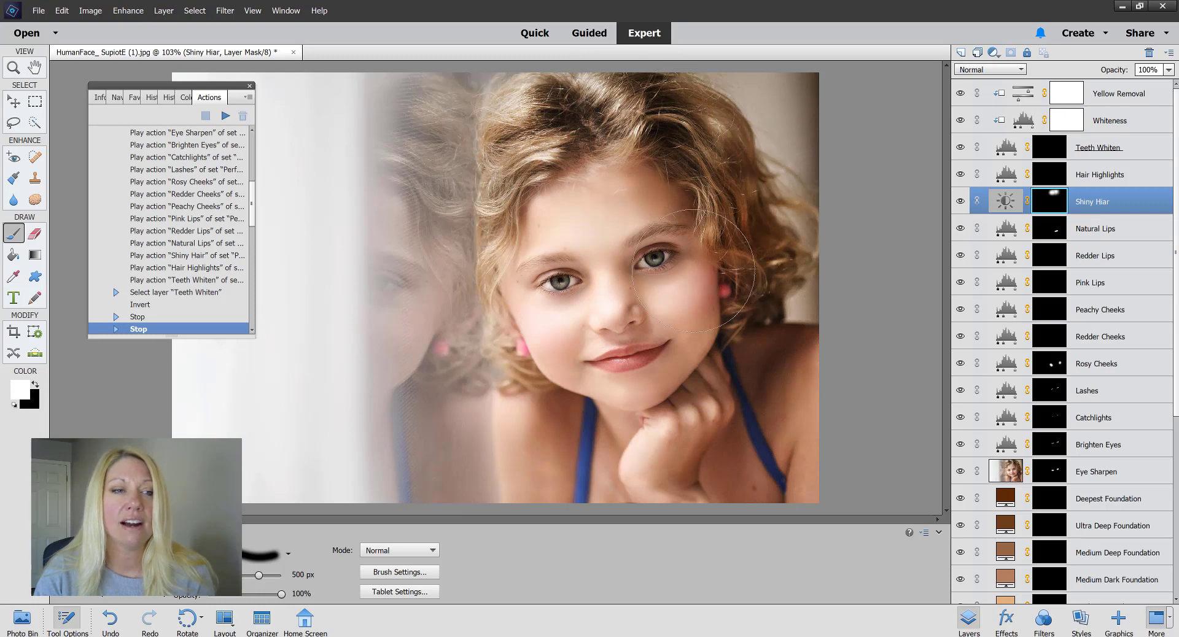
# Step: Brighten the hair's top and left side on the Hair Highlights mask, then lower it to 36% opacity
pyautogui.click(1075, 181)
pyautogui.press('[')
pyautogui.press('[')
pyautogui.press('[')
pyautogui.press('[')
pyautogui.press('[')
pyautogui.press('[')
pyautogui.press('[')
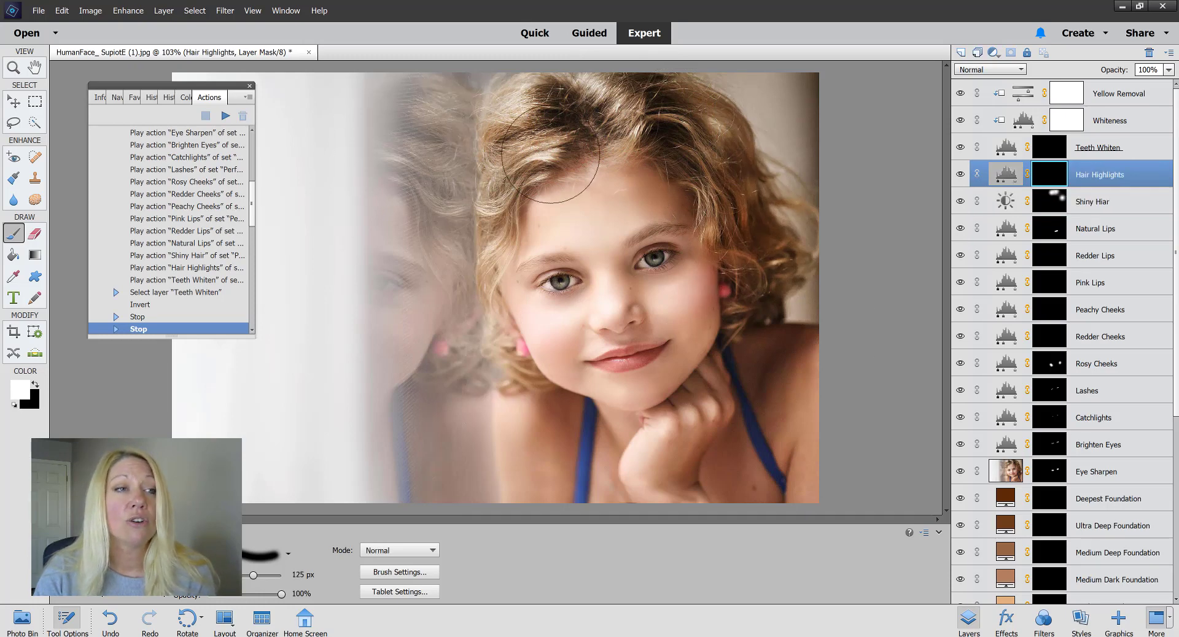
pyautogui.moveTo(519, 122)
pyautogui.mouseDown()
pyautogui.moveTo(608, 89)
pyautogui.moveTo(623, 108)
pyautogui.moveTo(694, 126)
pyautogui.moveTo(713, 218)
pyautogui.mouseUp()
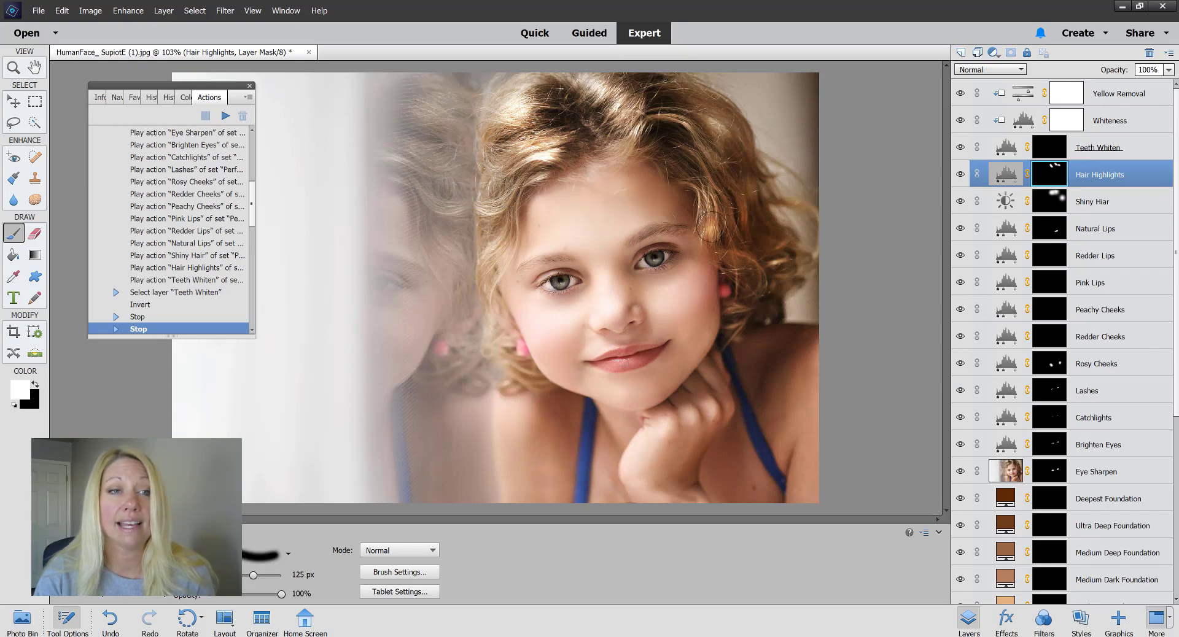
pyautogui.moveTo(497, 209); pyautogui.dragTo(483, 270)
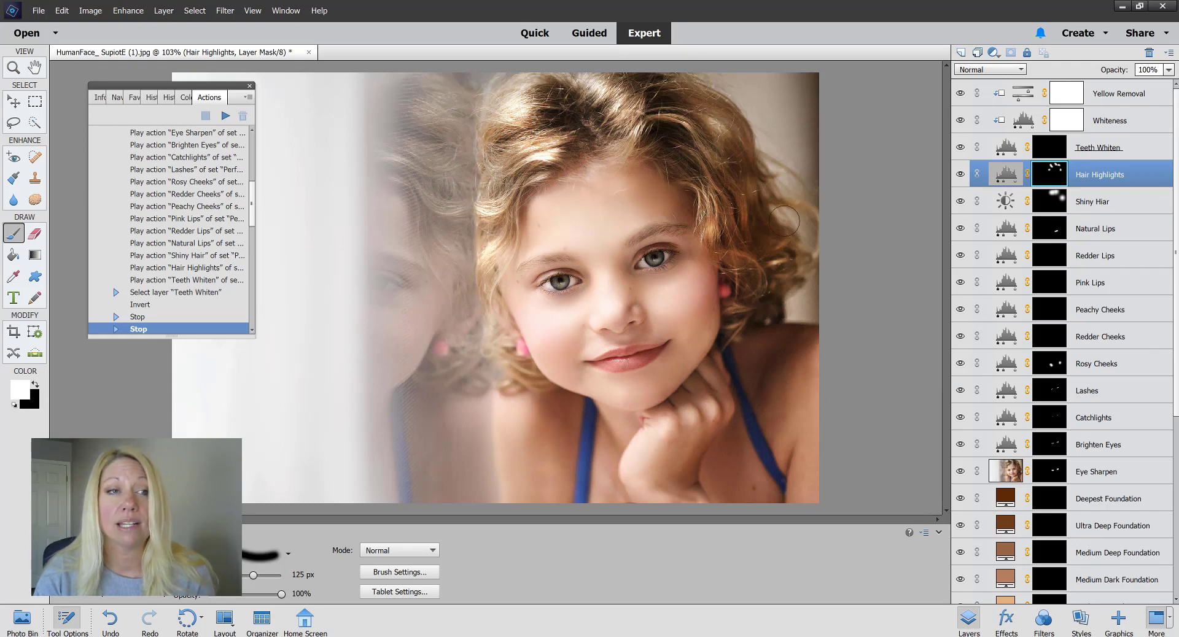
pyautogui.click(1168, 70)
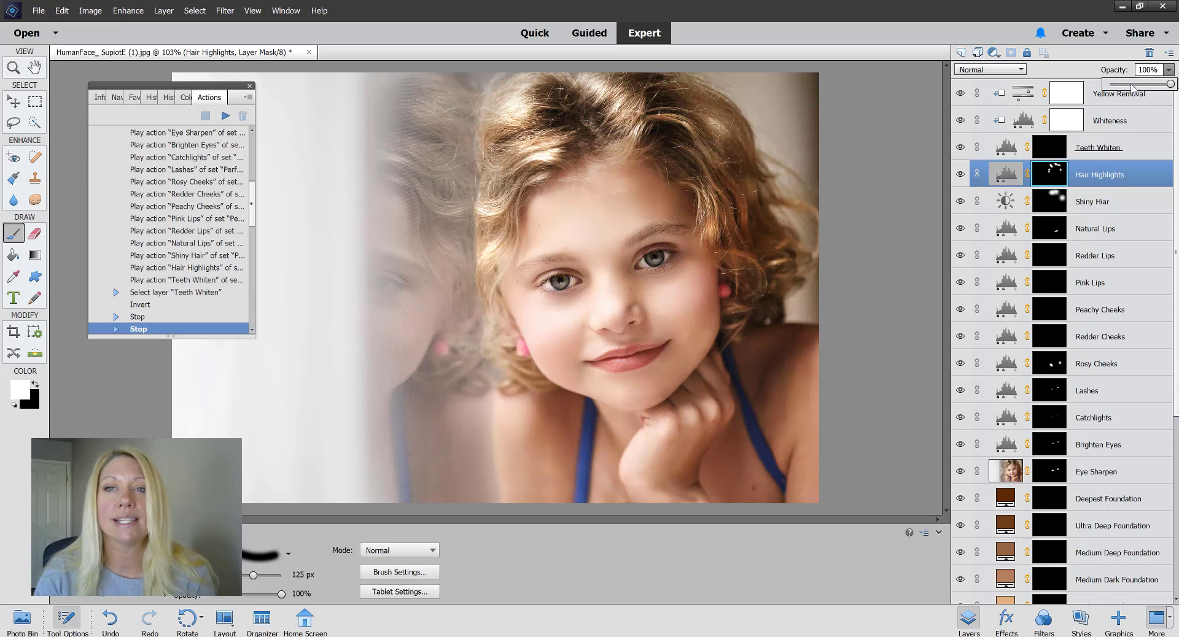
pyautogui.moveTo(1169, 84); pyautogui.dragTo(1130, 84)
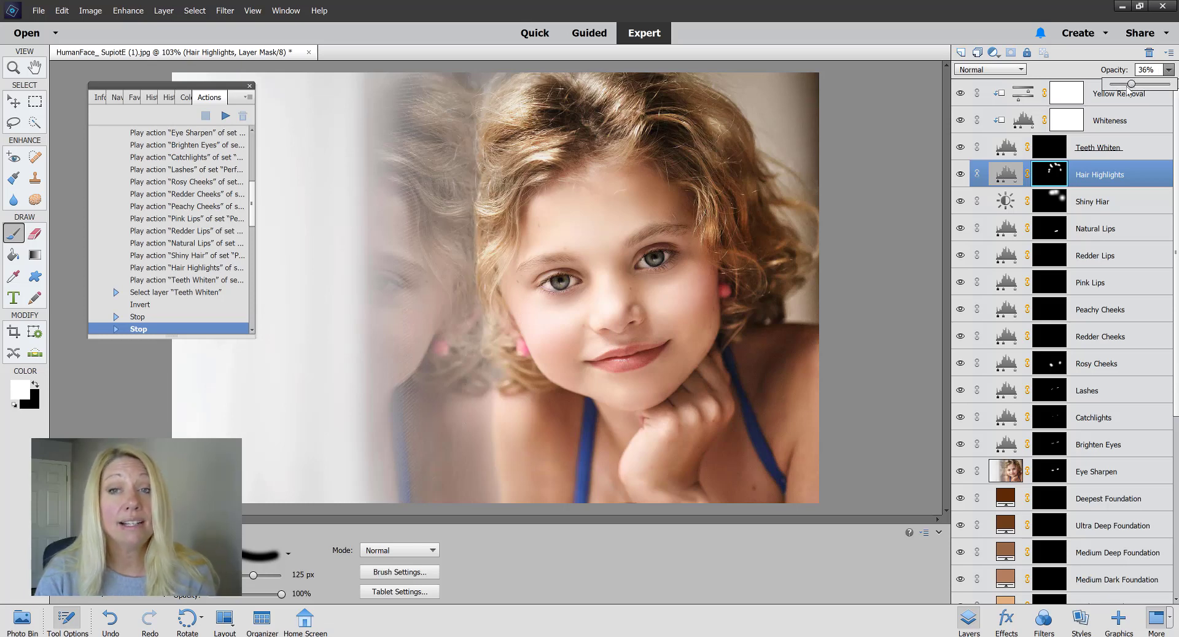